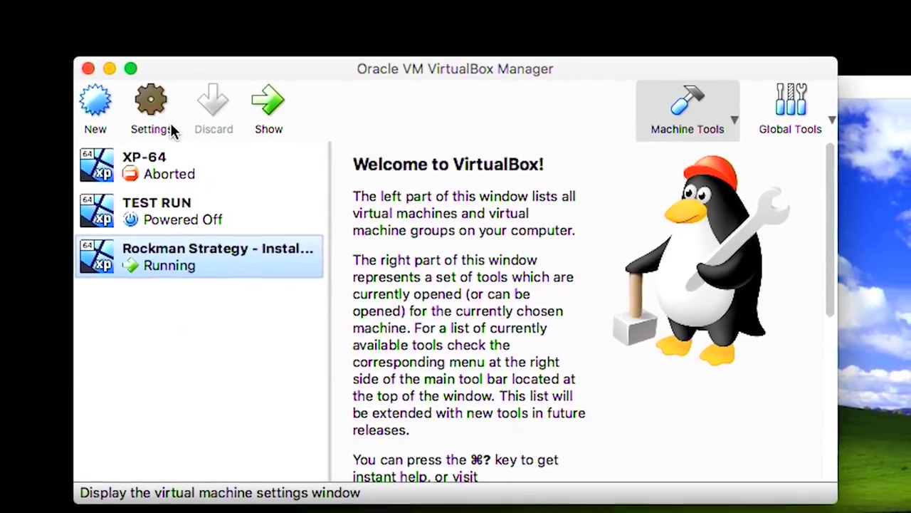
Examine the Rockman Strategy - Install Demo machine's motherboard settings, including memory and pointing device, and close its settings.
click(171, 126)
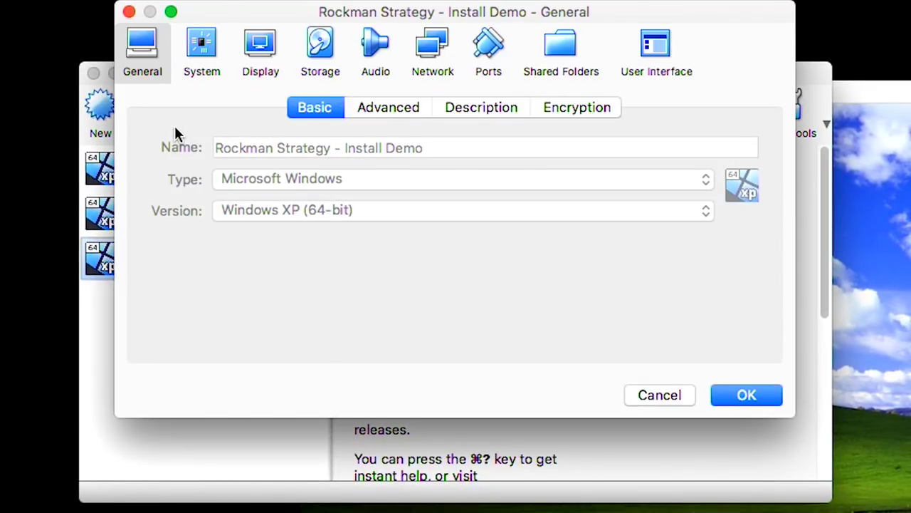
click(202, 68)
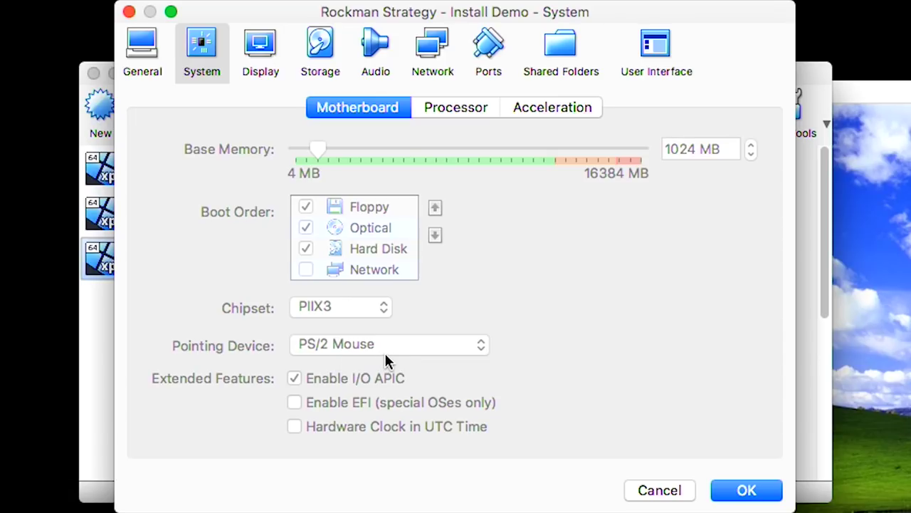
mouse_move(385, 355)
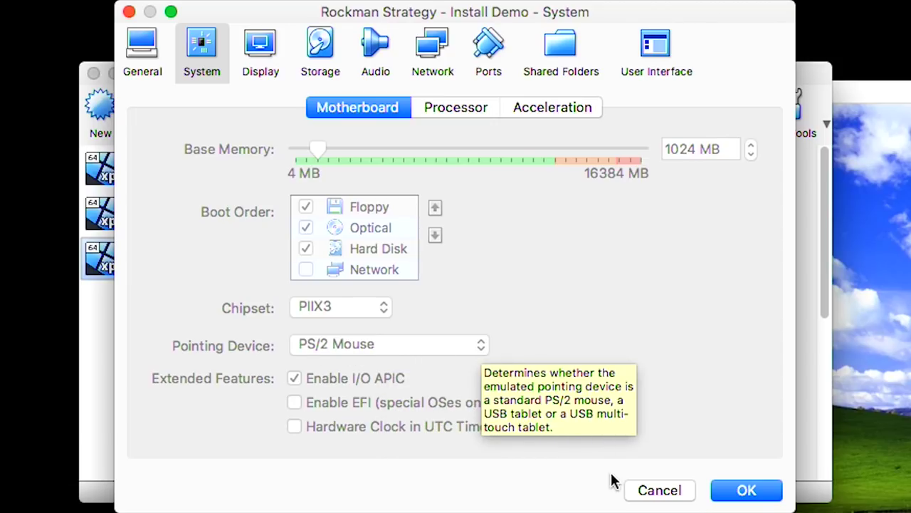
click(775, 497)
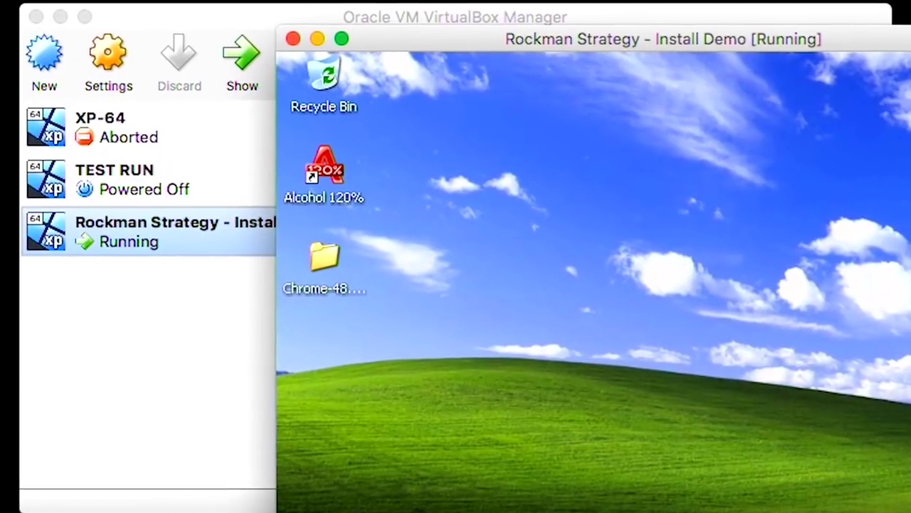
Minimize the VirtualBox Manager window and turn off mouse integration for the running virtual machine.
click(71, 28)
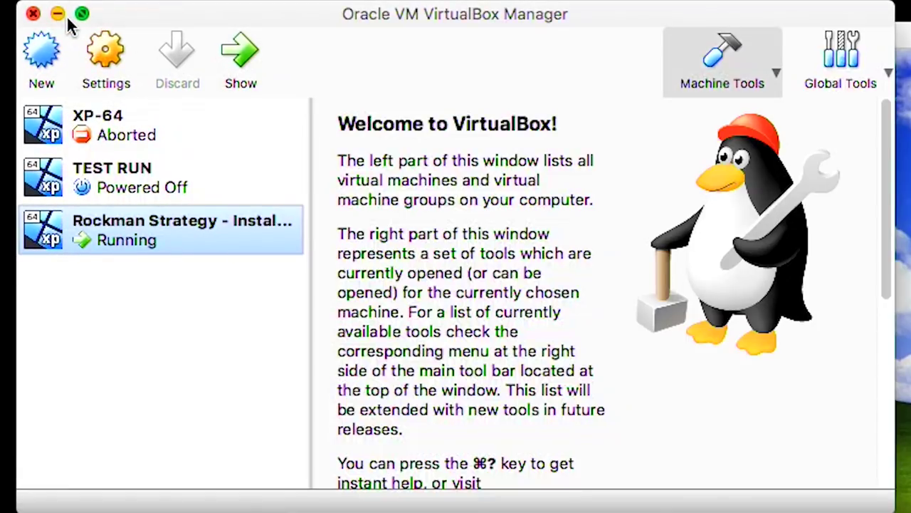
click(60, 15)
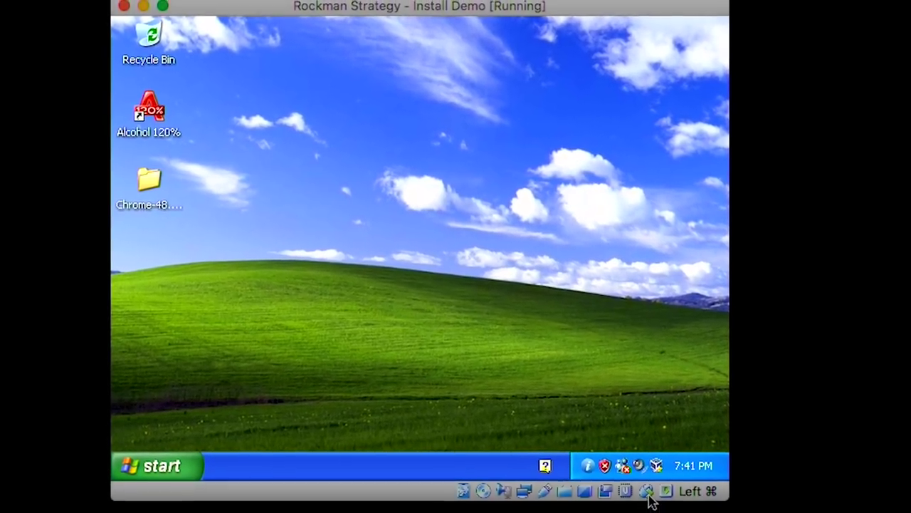
click(646, 490)
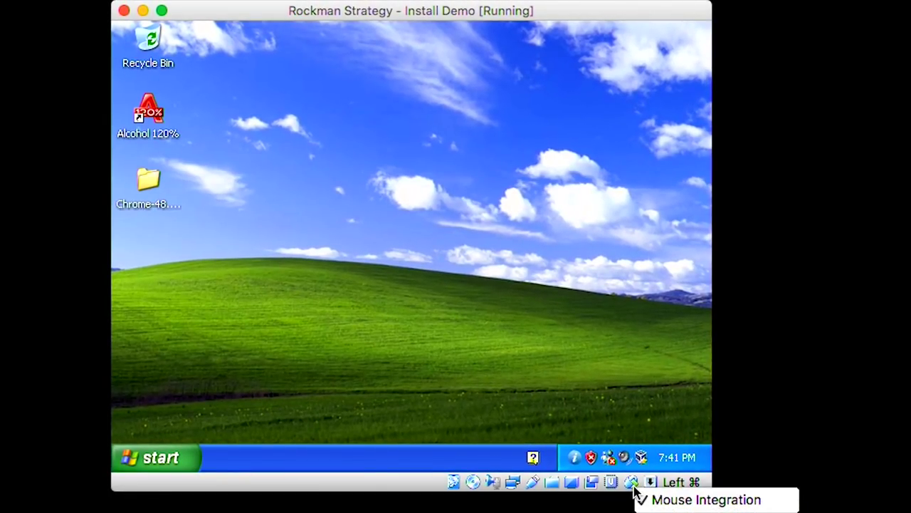
click(683, 502)
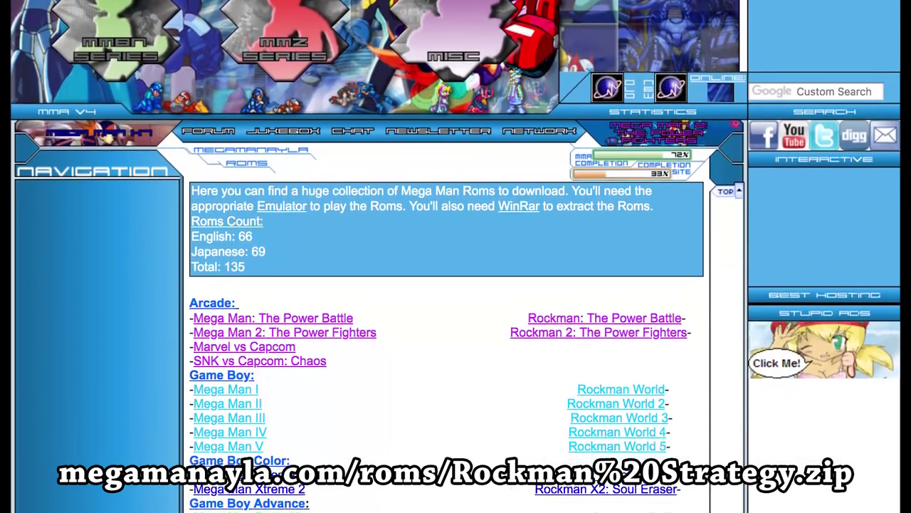
Look through the MegaManAyla ROM list for the Rockman Strategy download under PC.
scroll(456, 285, down, 5)
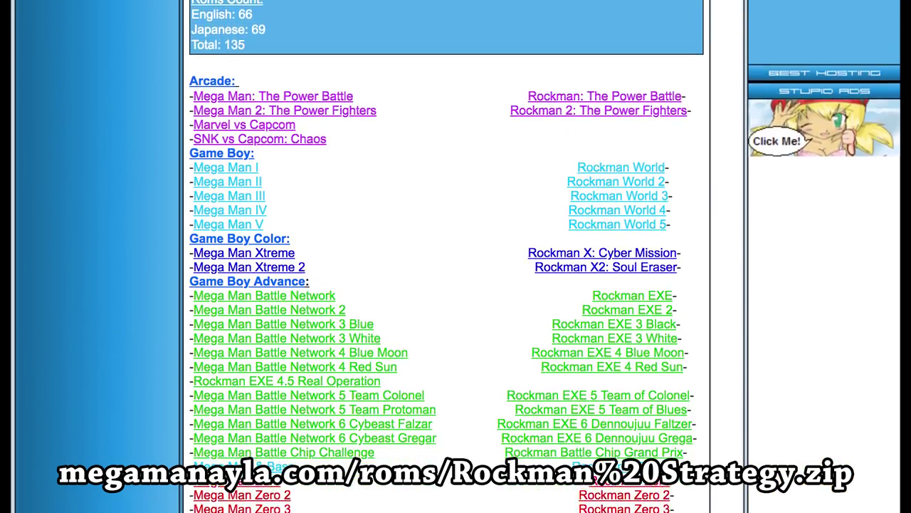
scroll(456, 285, down, 5)
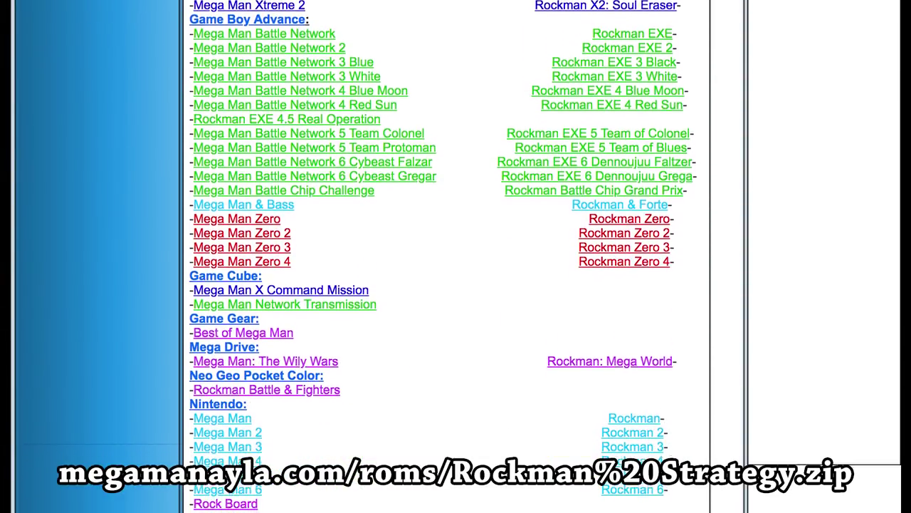
scroll(456, 285, down, 5)
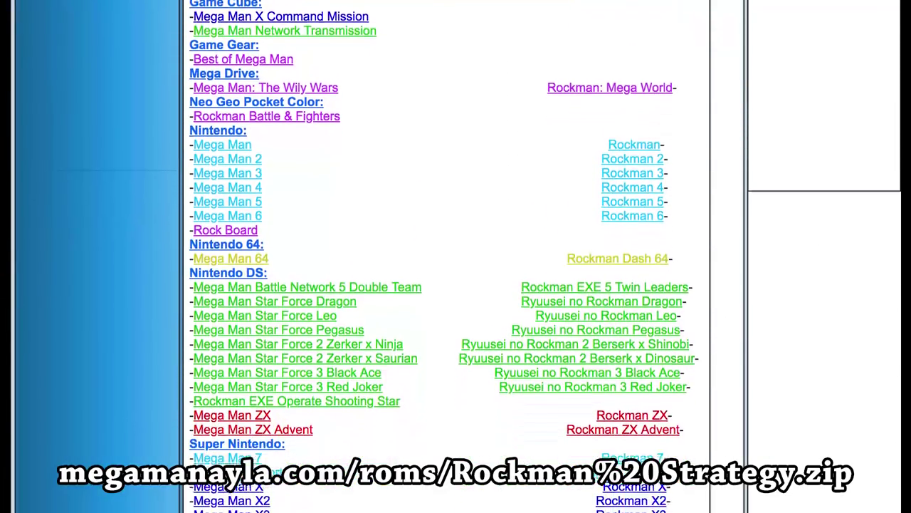
scroll(455, 285, down, 4)
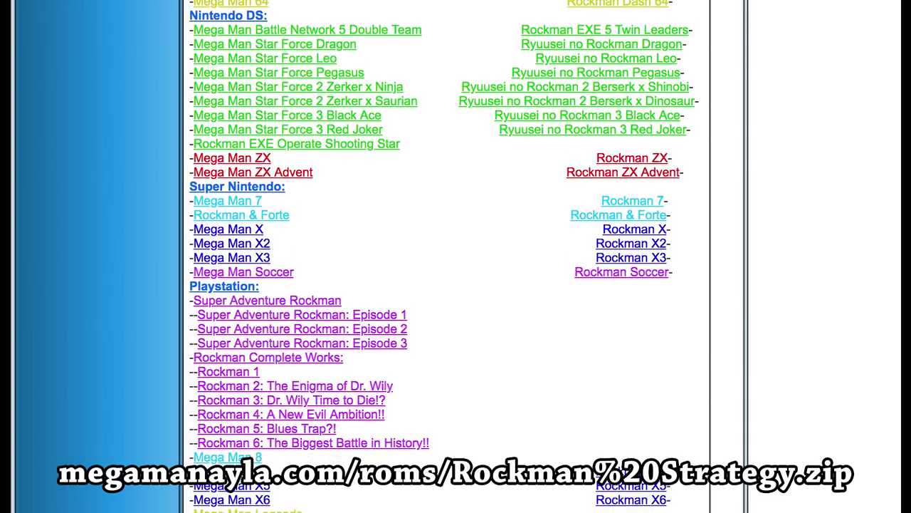
scroll(455, 284, down, 3)
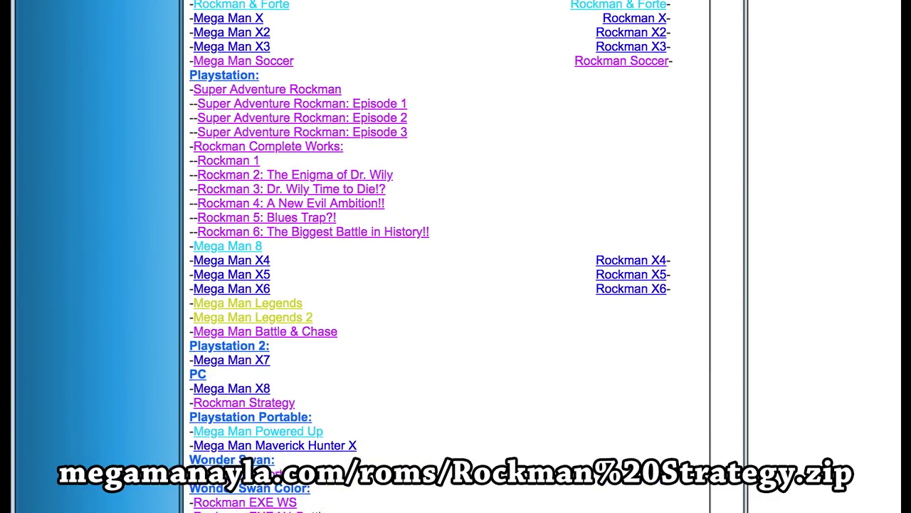
scroll(456, 285, down, 2)
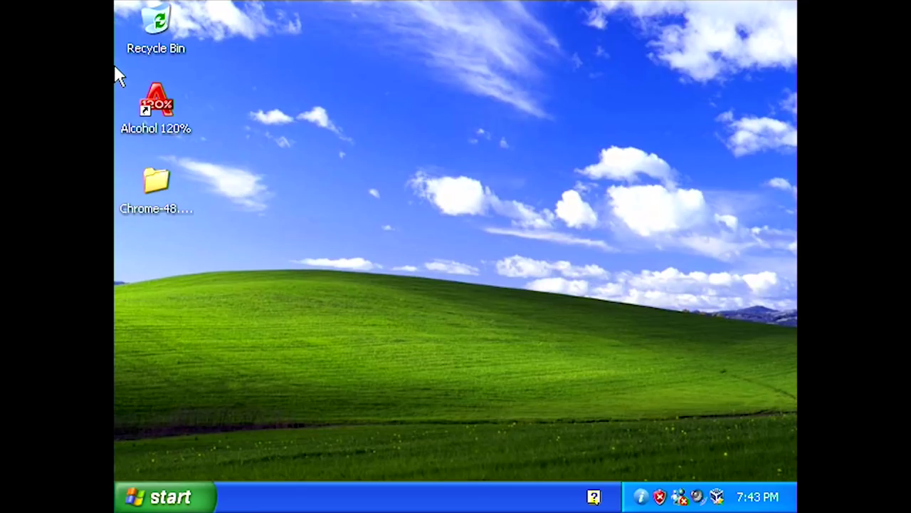
Launch Alcohol 120% in the XP virtual machine and open the image chooser for mounting on virtual drive E:.
double_click(162, 103)
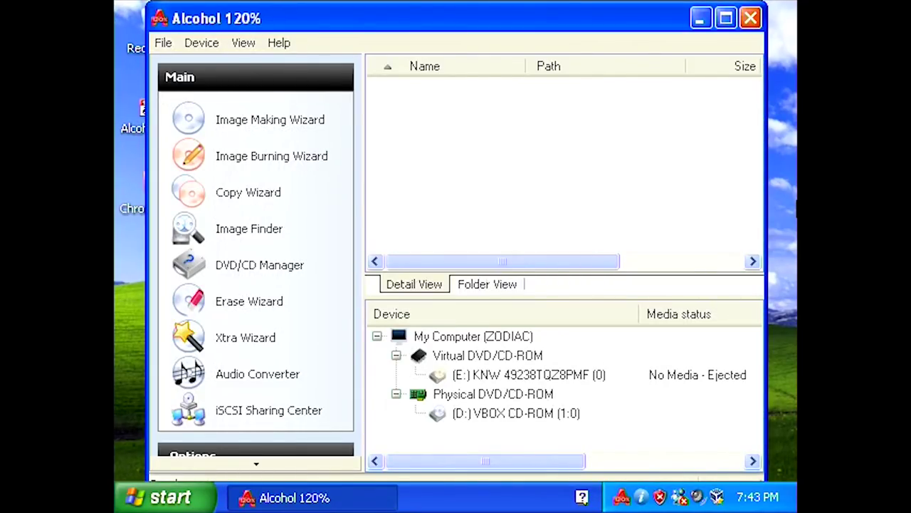
right_click(441, 384)
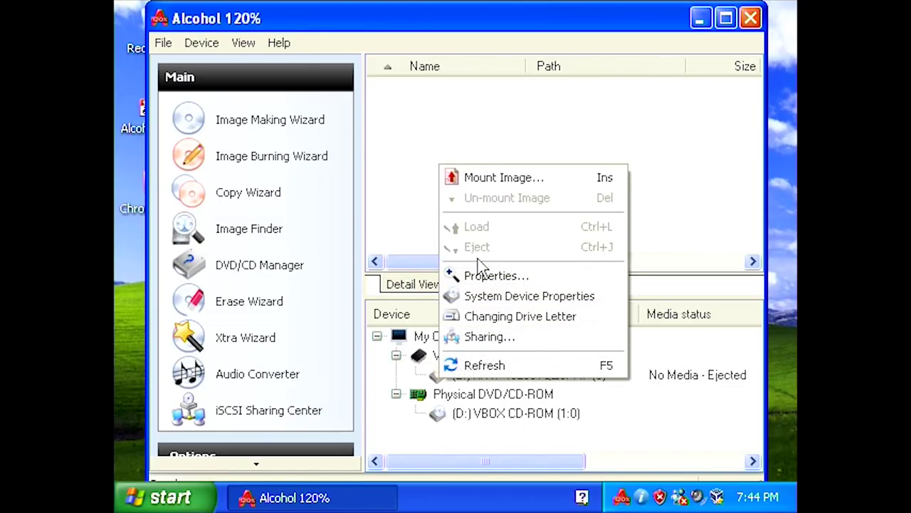
click(486, 183)
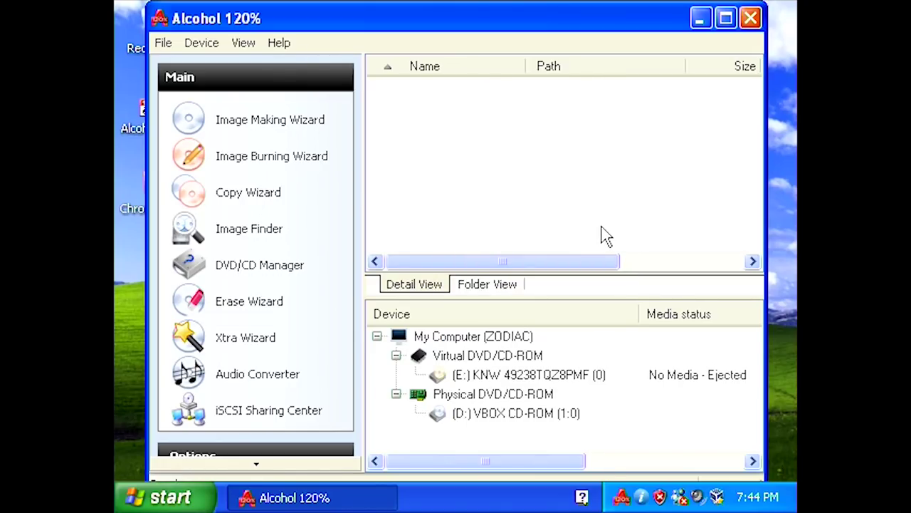
right_click(567, 389)
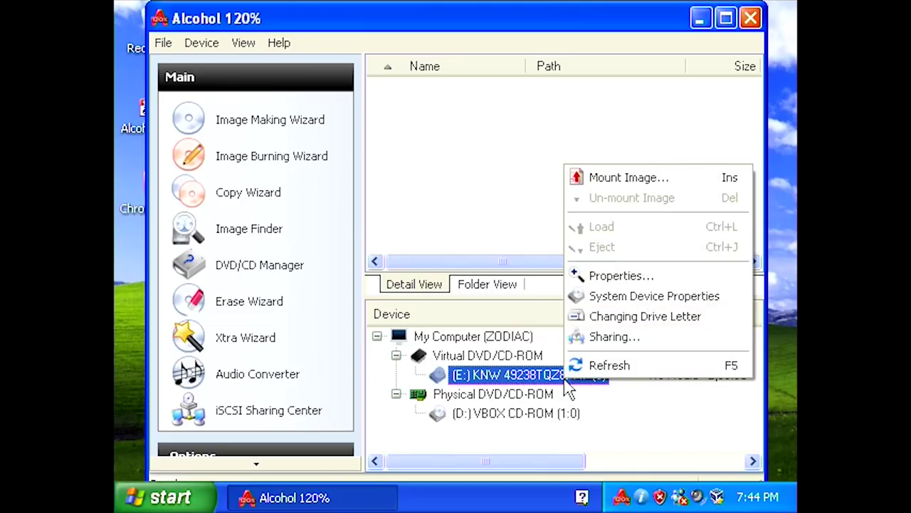
click(678, 187)
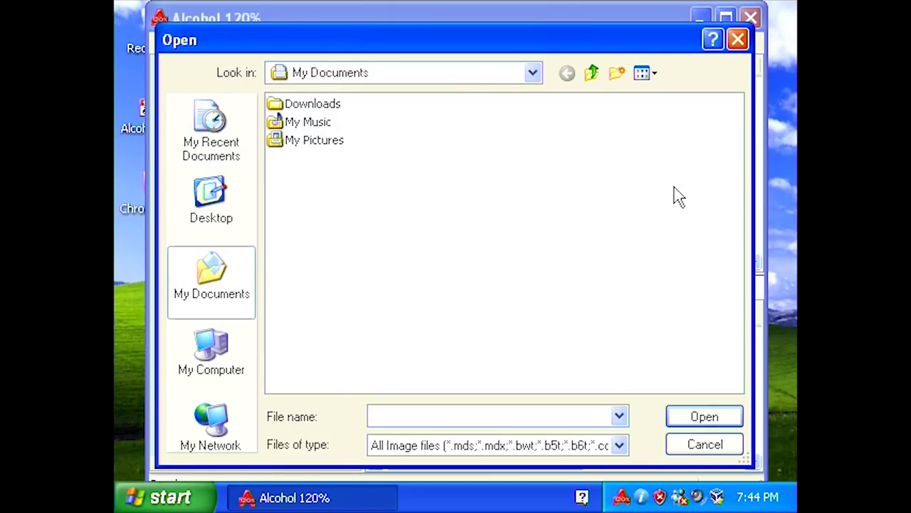
Open the Downloads folder inside My Documents in Windows Explorer.
click(128, 498)
click(465, 91)
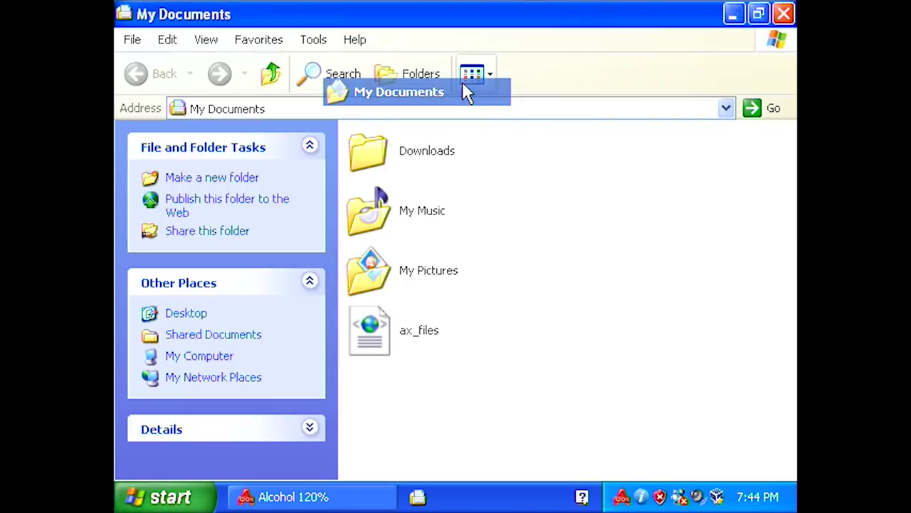
double_click(415, 165)
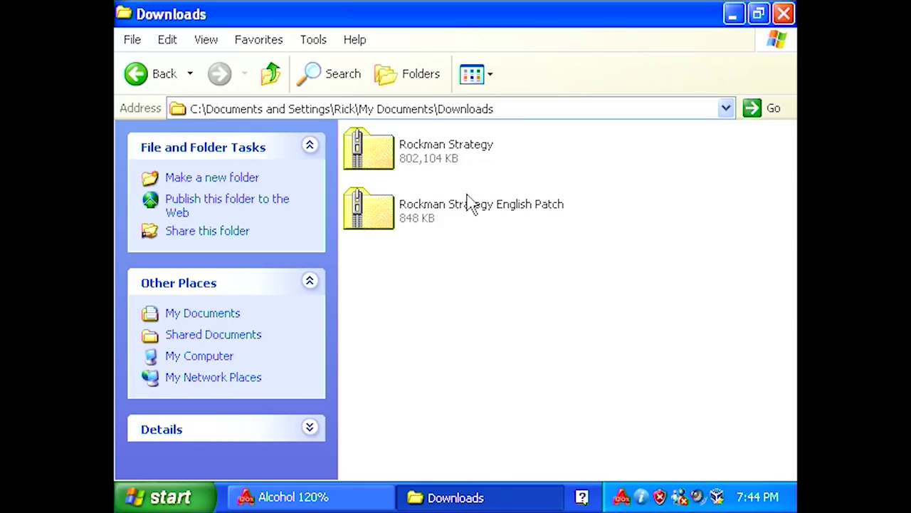
right_click(379, 146)
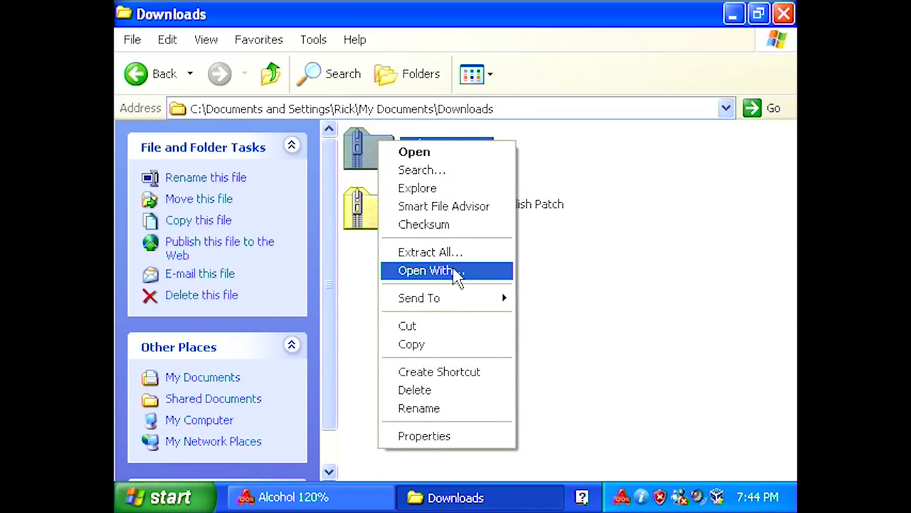
click(616, 292)
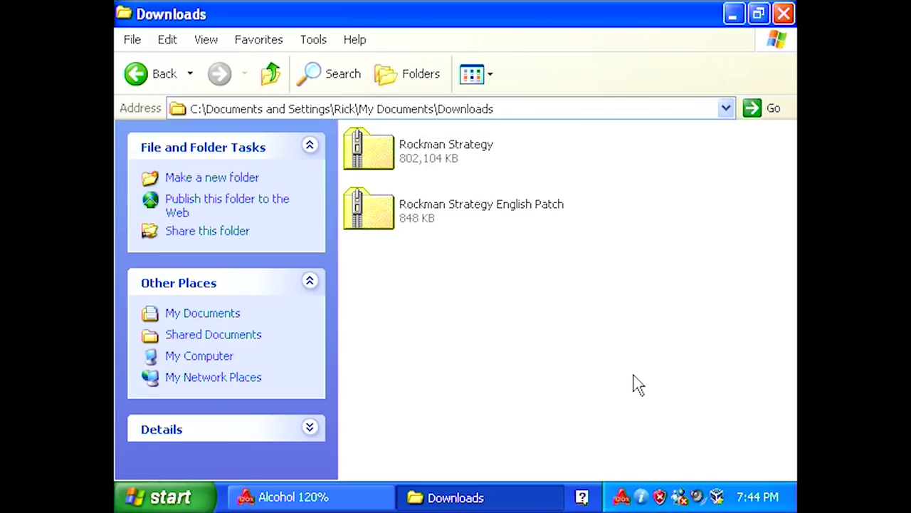
click(420, 154)
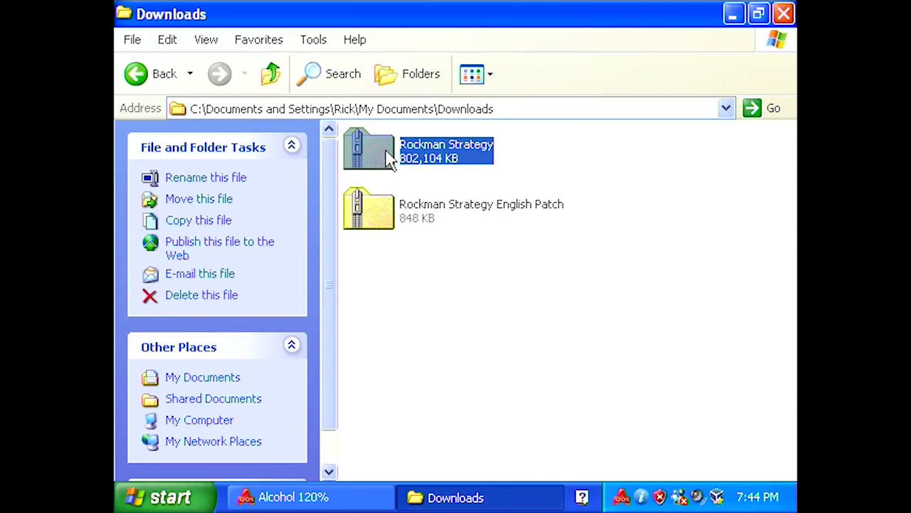
double_click(390, 158)
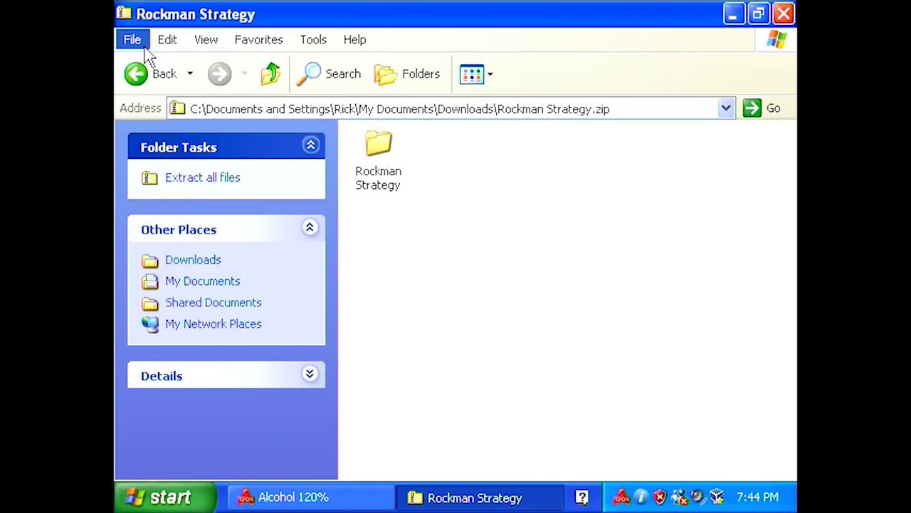
click(153, 73)
Extract the Rockman Strategy zip archive into the default Rockman Strategy folder in Downloads and close the extraction wizard.
right_click(377, 147)
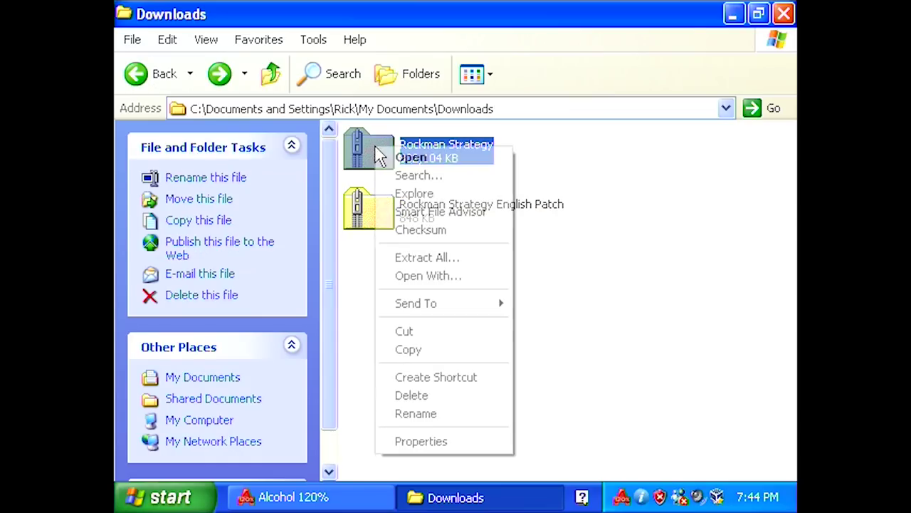
click(437, 257)
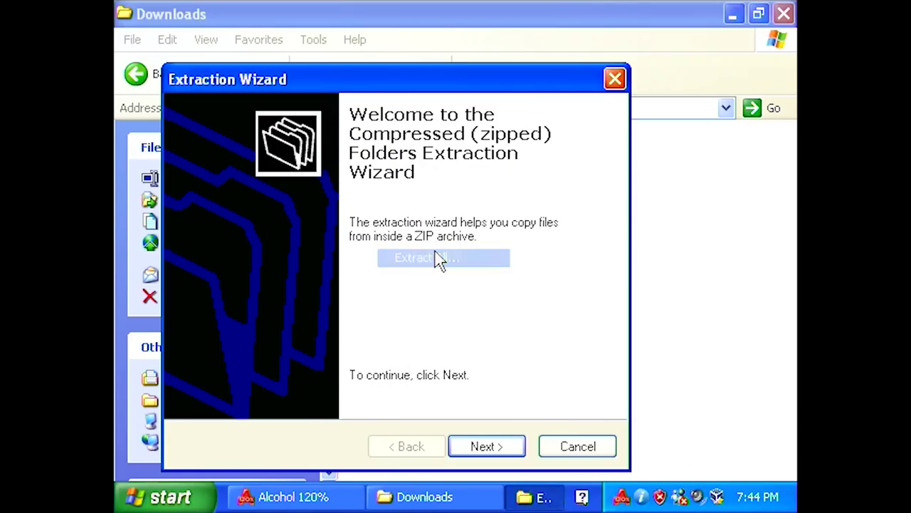
click(506, 458)
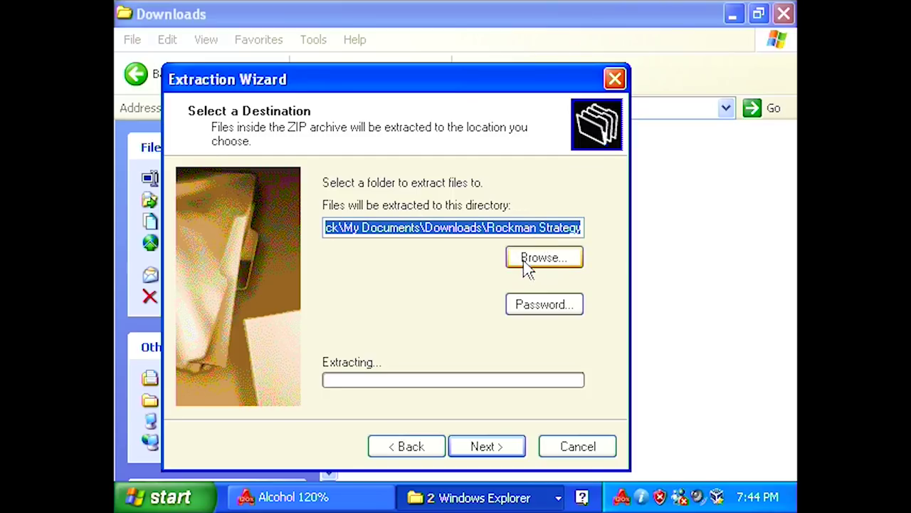
click(478, 449)
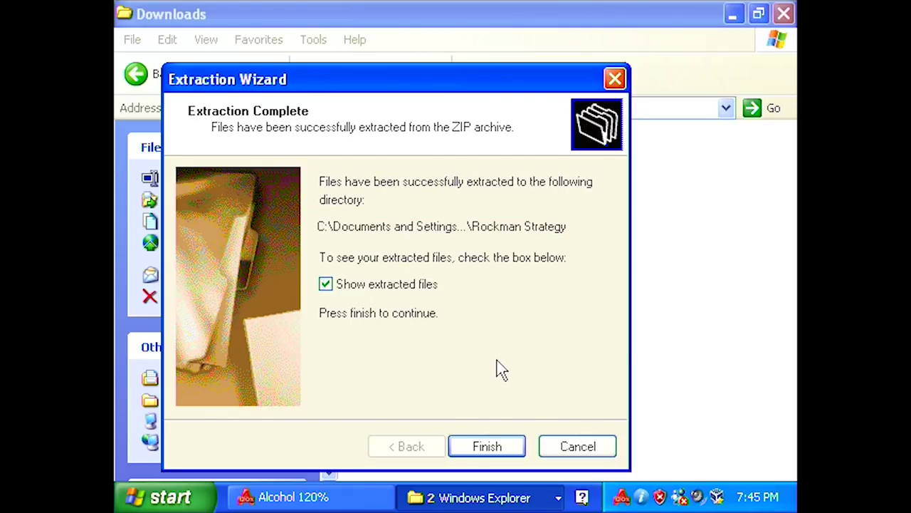
click(584, 449)
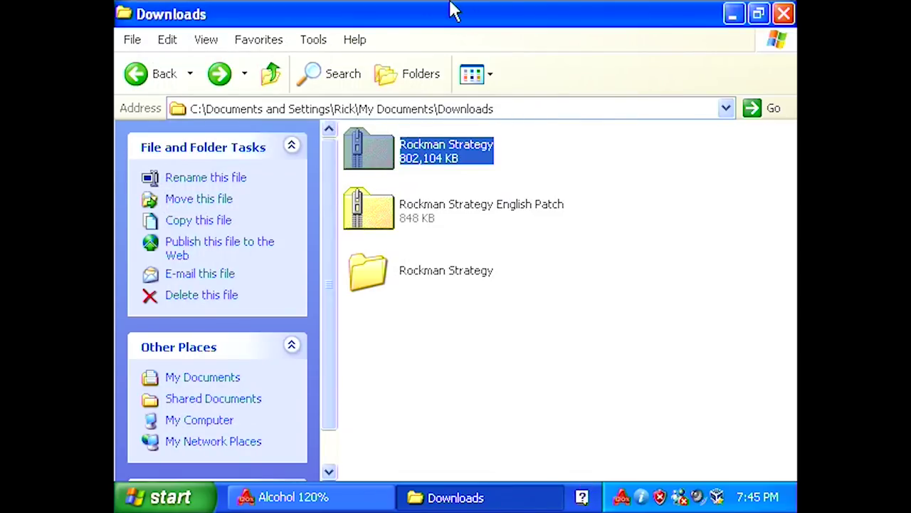
Extract the Rockman Strategy English Patch zip archive into its default folder in Downloads.
right_click(420, 219)
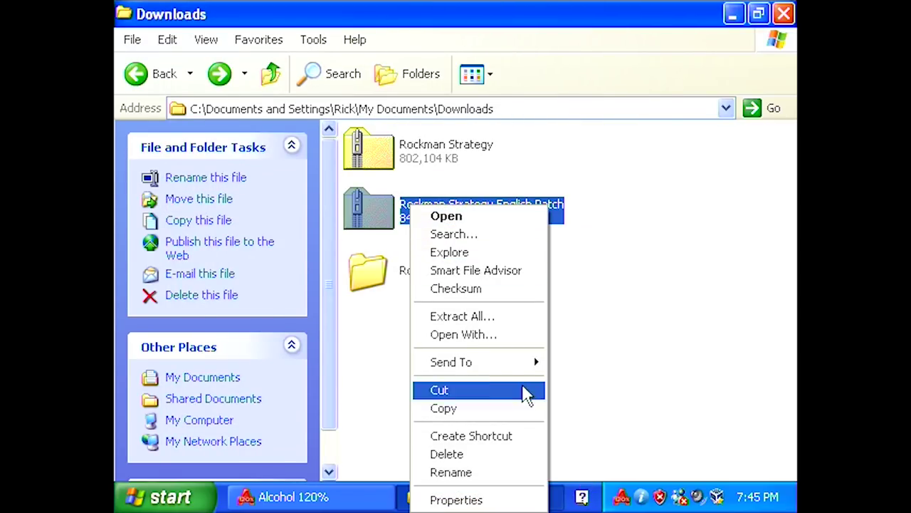
click(514, 318)
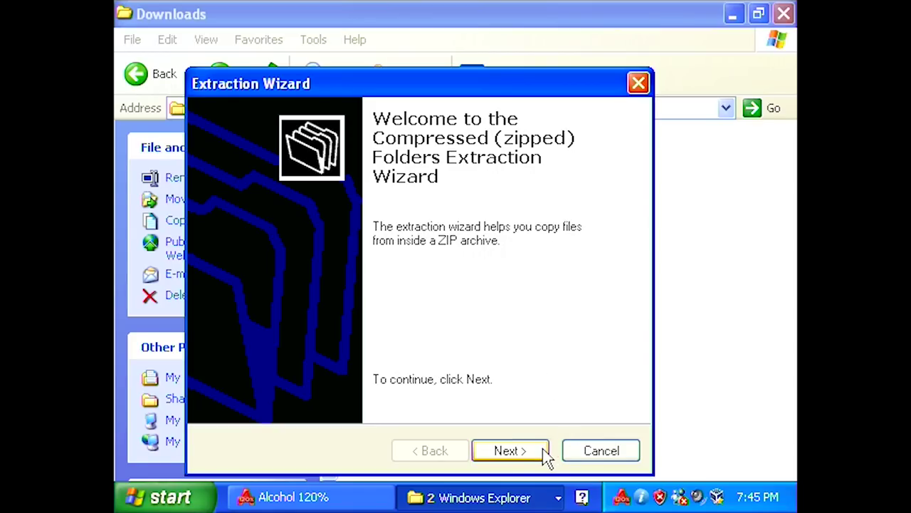
click(543, 453)
click(541, 453)
click(542, 454)
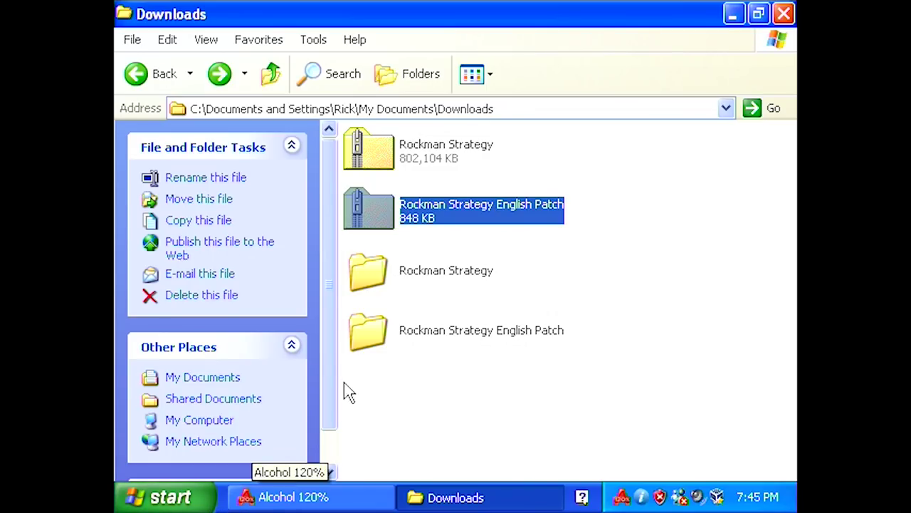
Open the extracted Rockman Strategy folder and the Rockman Strategy subfolder inside it to show the game files.
double_click(368, 272)
right_click(370, 261)
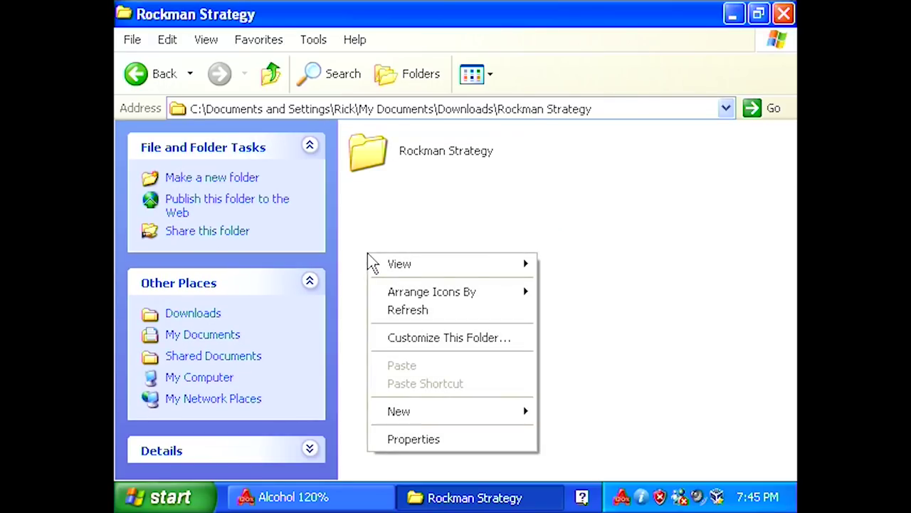
click(373, 178)
double_click(375, 177)
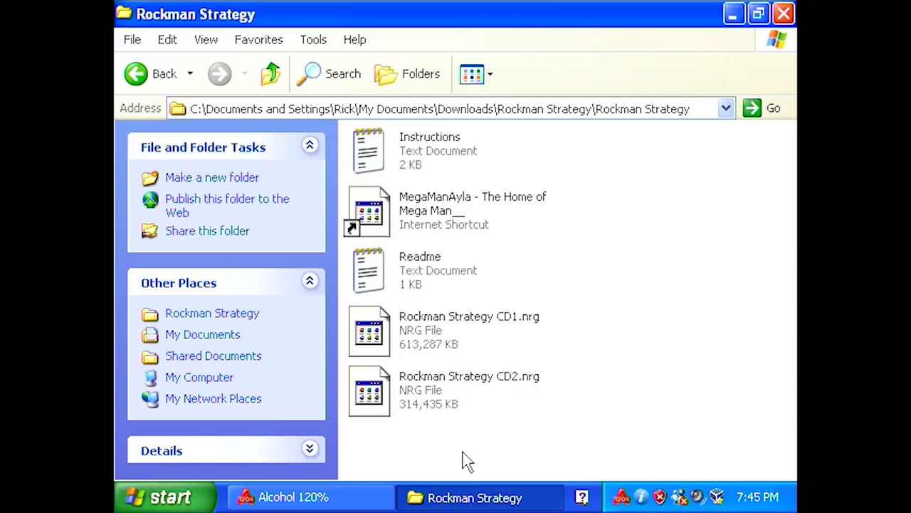
Switch to Alcohol 120%, add Rockman Strategy CD1.nrg from the extracted Rockman Strategy folder, and mount it on virtual drive E:.
click(273, 496)
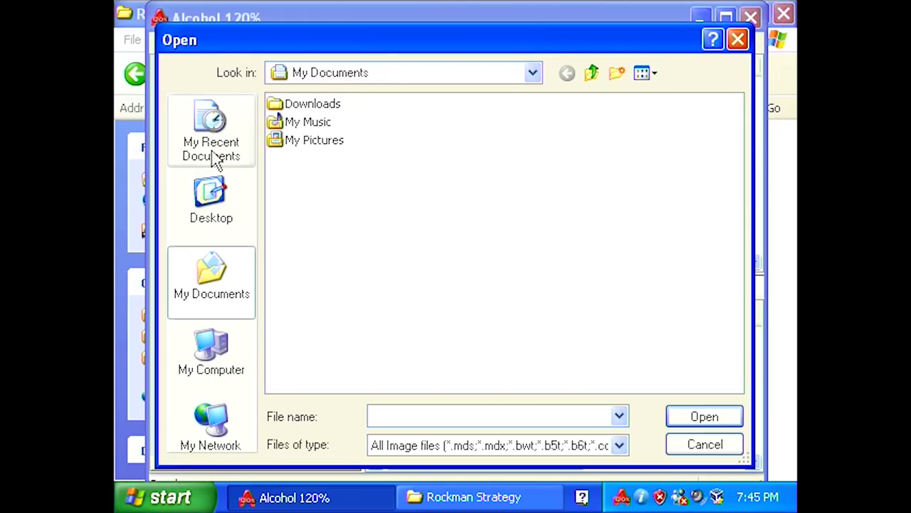
click(302, 115)
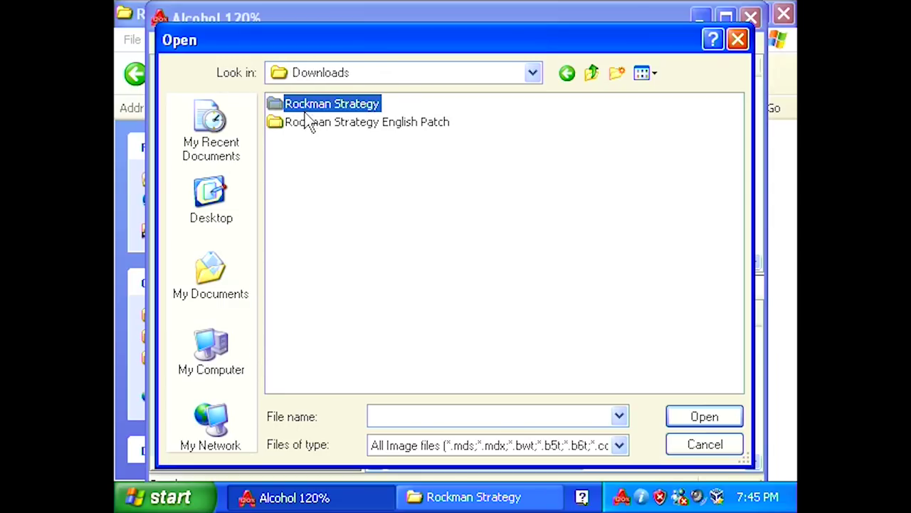
double_click(313, 104)
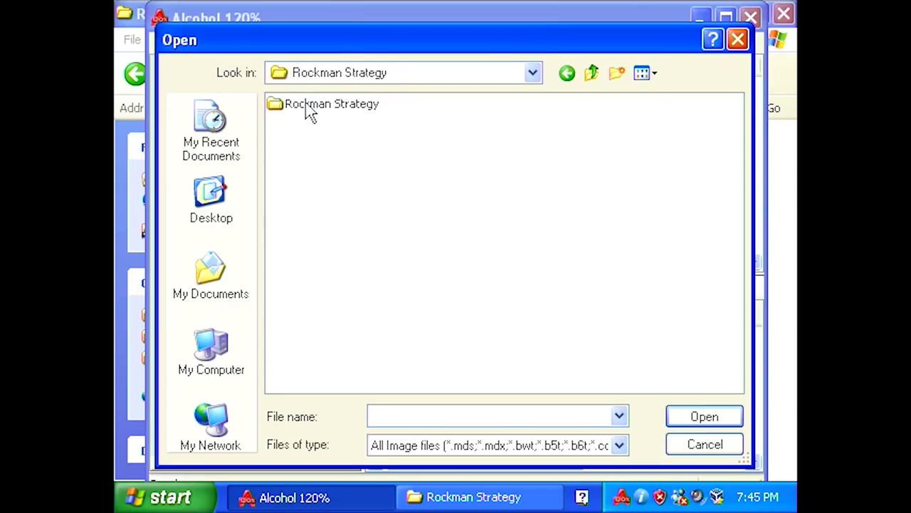
double_click(309, 107)
click(349, 107)
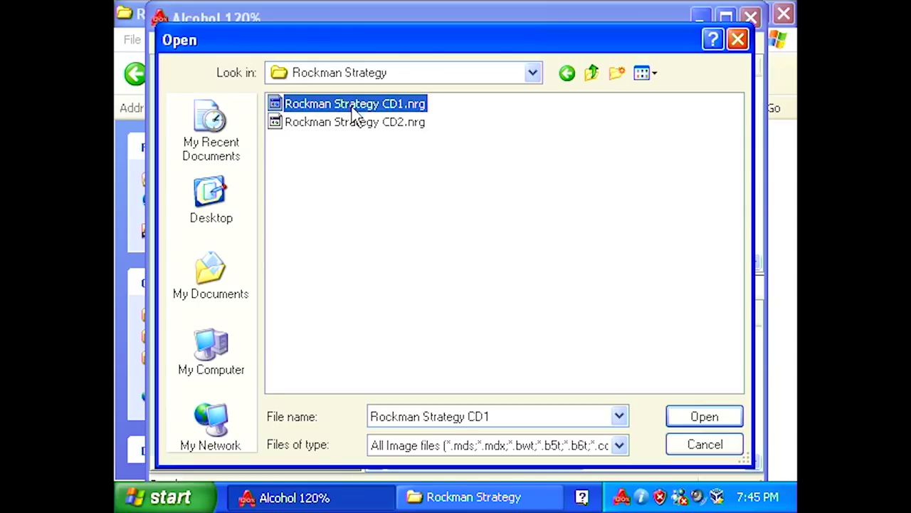
click(685, 416)
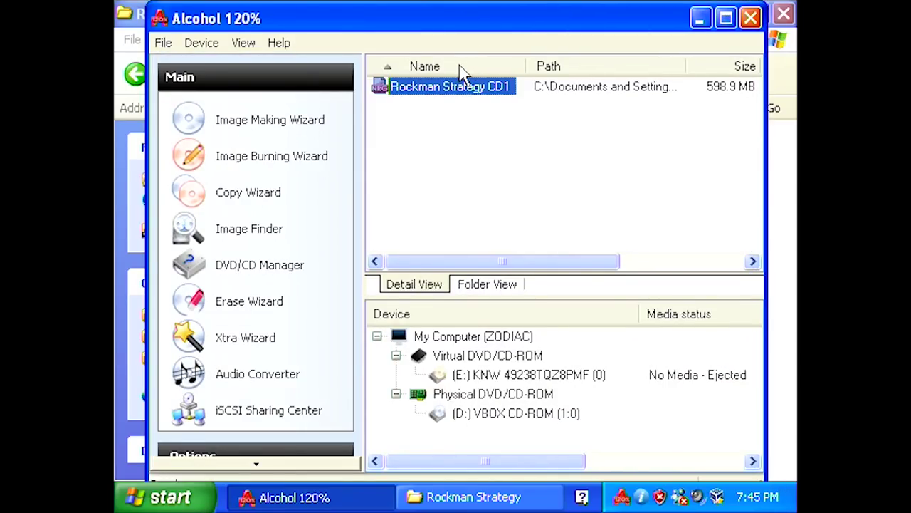
drag(450, 84, 546, 386)
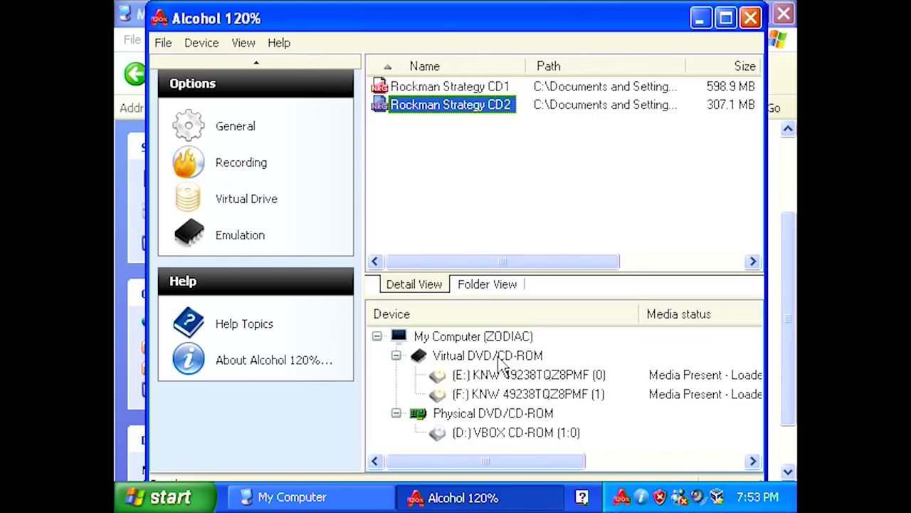
Check the available Number of Virtual Drives choices in the Virtual Drive options and close them without changes.
click(235, 208)
click(552, 101)
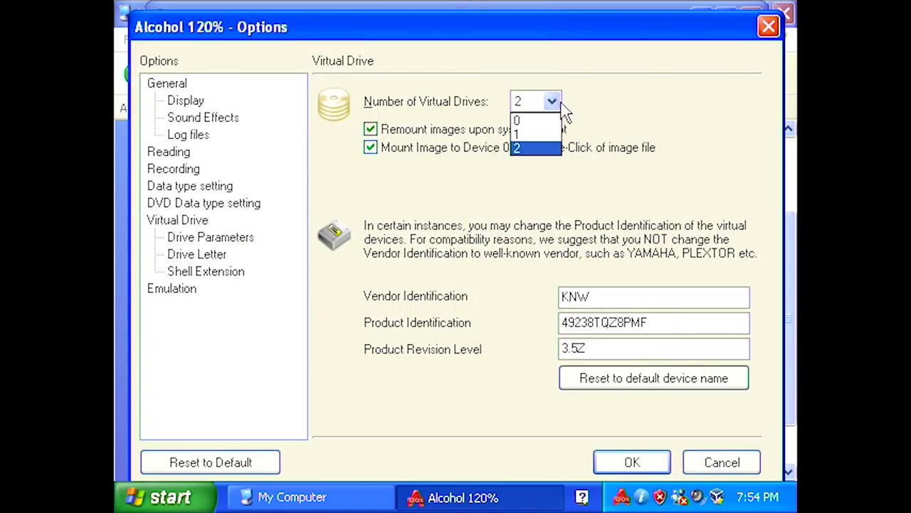
click(734, 463)
click(740, 463)
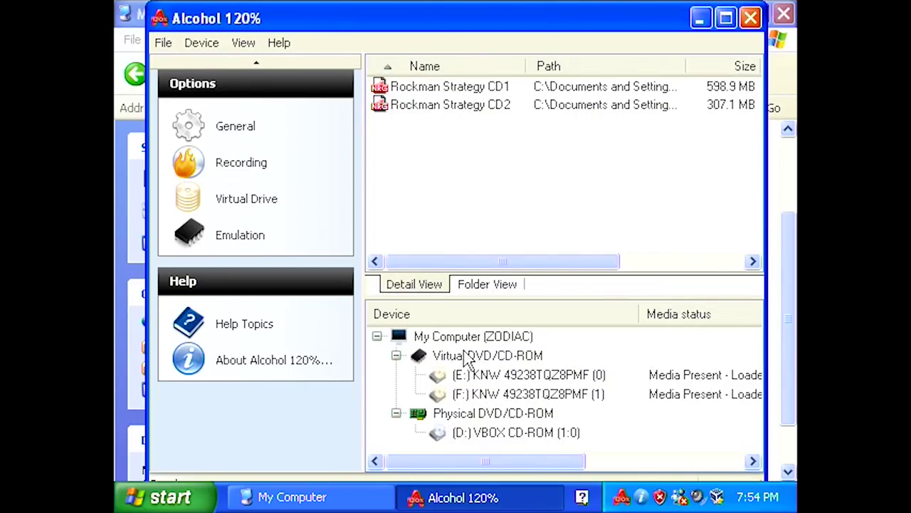
Mount the Rockman Strategy CD1 image on virtual drive E: and accept C:\G14 as the game setup's destination directory.
click(425, 88)
click(491, 356)
click(504, 376)
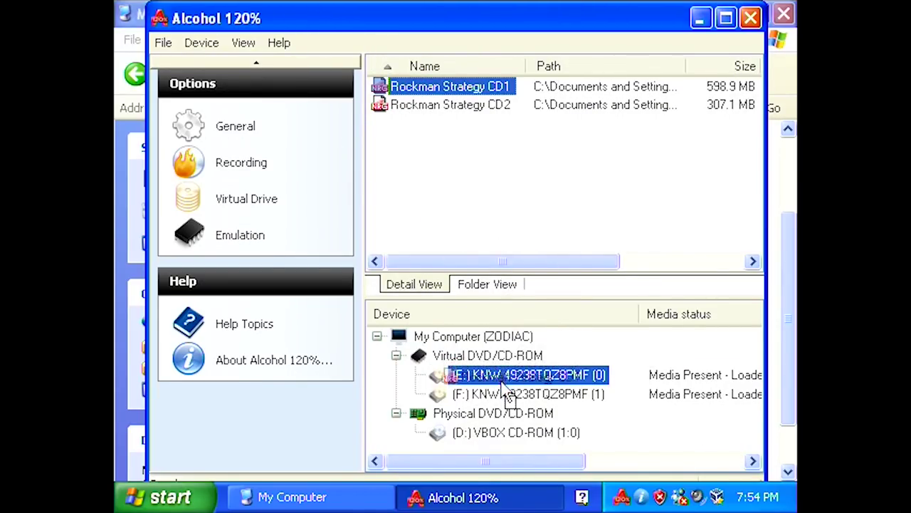
click(505, 394)
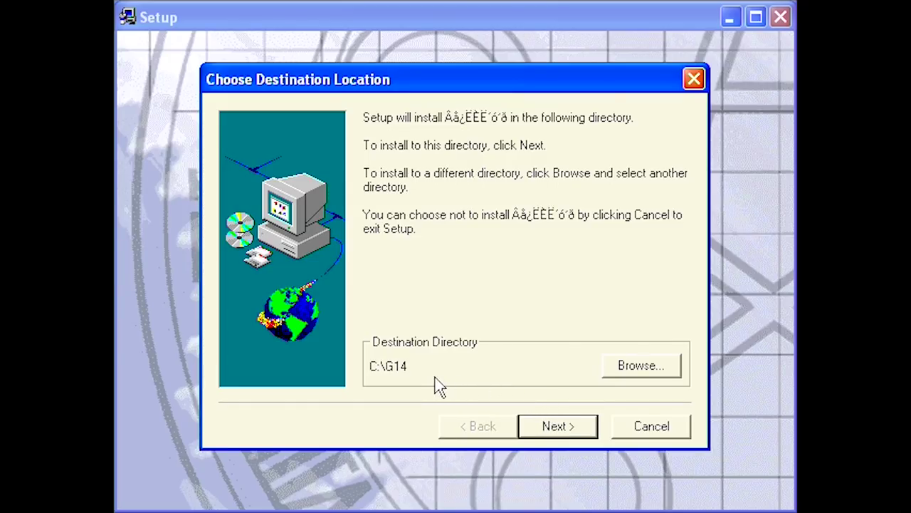
click(573, 427)
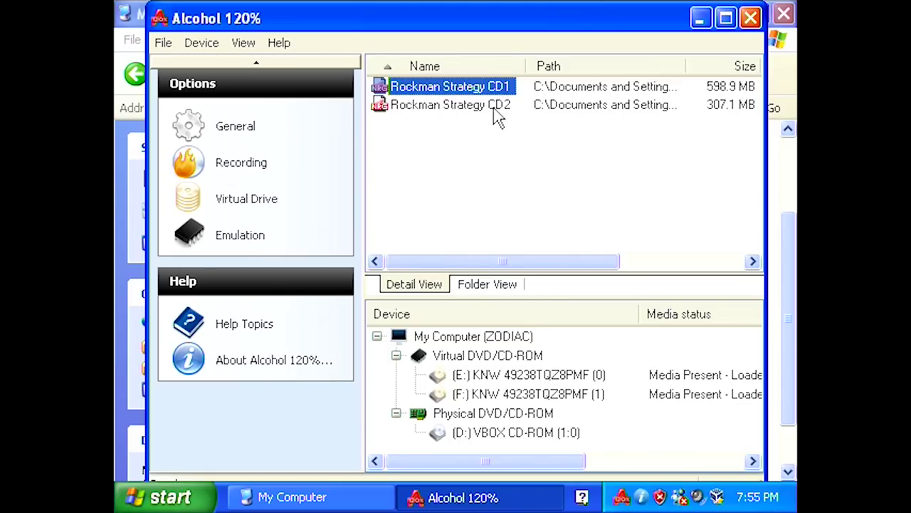
Mount the Rockman Strategy CD2 image on virtual drive F:, check the g14mus.id file on it, and close the drive window.
drag(496, 116, 510, 388)
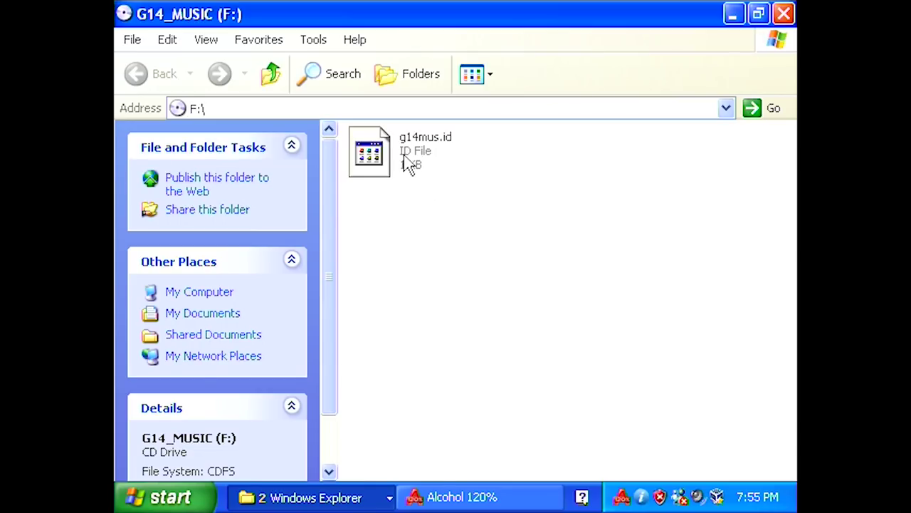
mouse_move(409, 165)
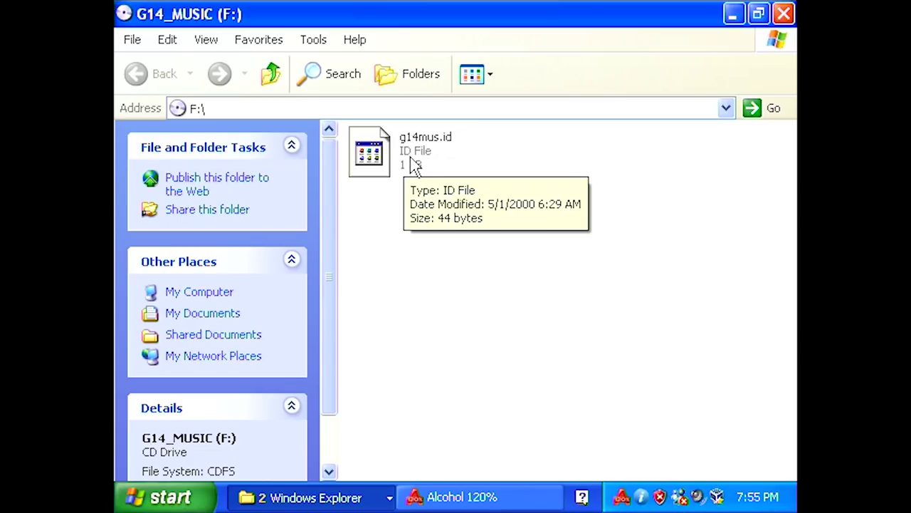
click(784, 14)
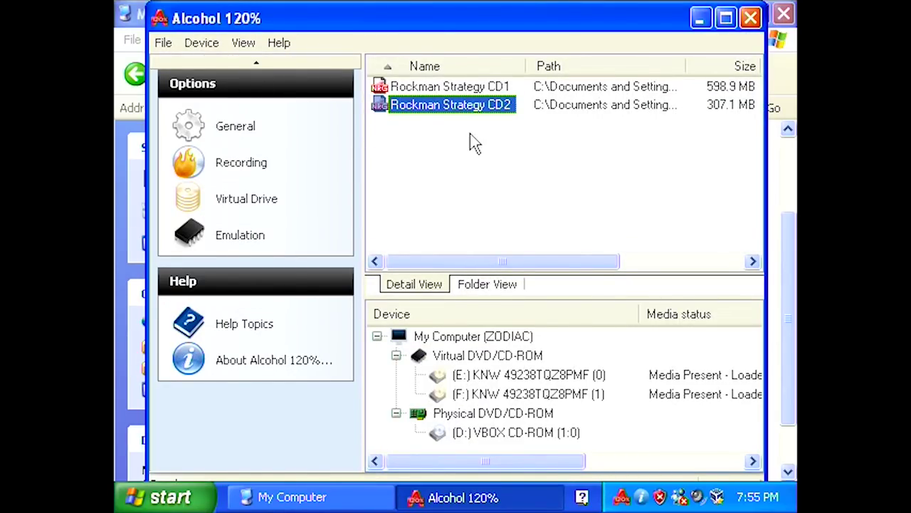
Open the G14 game folder on Local Disk (C:) from My Computer.
click(247, 497)
click(379, 230)
double_click(378, 230)
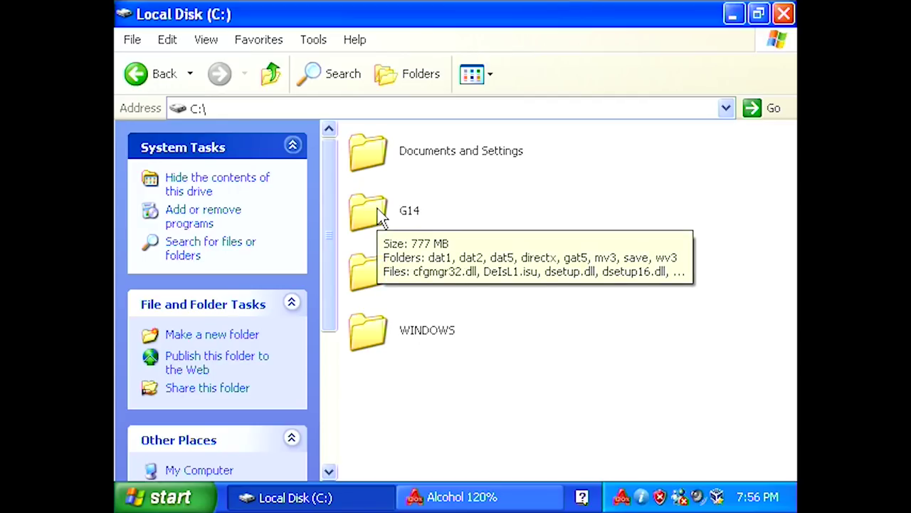
double_click(411, 212)
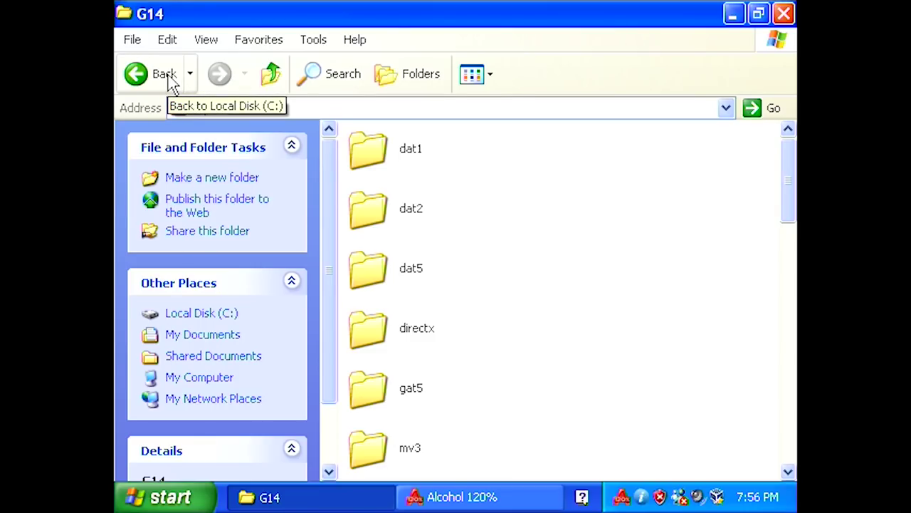
Examine the installed game files in the G14 folder, including g14mus.id and the program files around it.
scroll(465, 244, down, 2)
scroll(465, 244, down, 4)
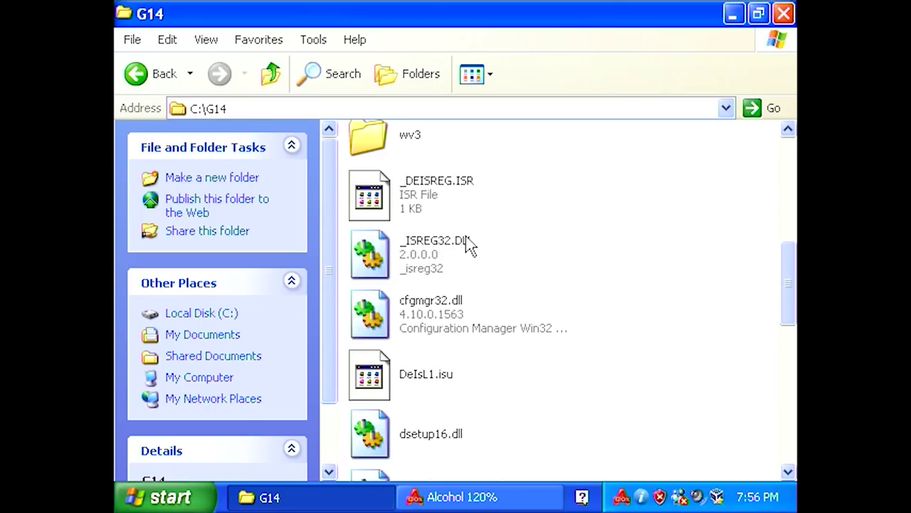
scroll(467, 244, down, 7)
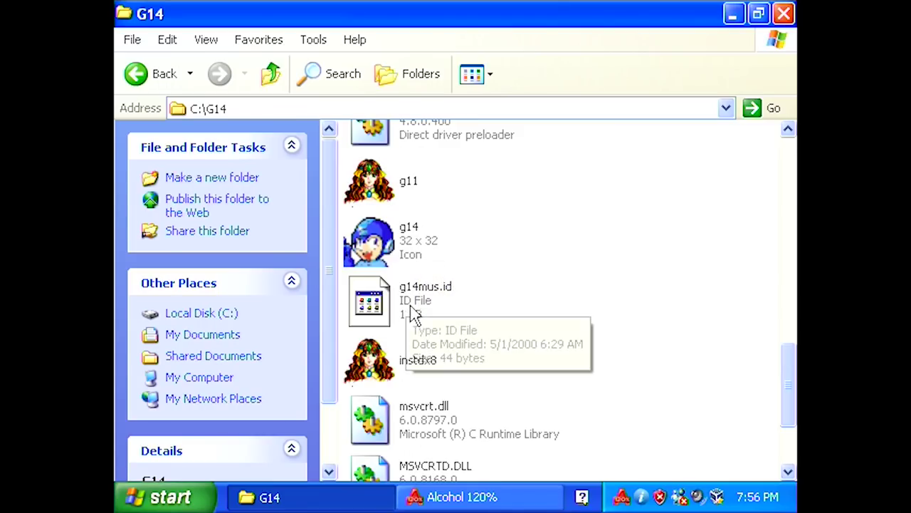
scroll(456, 349, down, 3)
scroll(461, 349, up, 8)
scroll(462, 349, down, 5)
scroll(461, 347, up, 4)
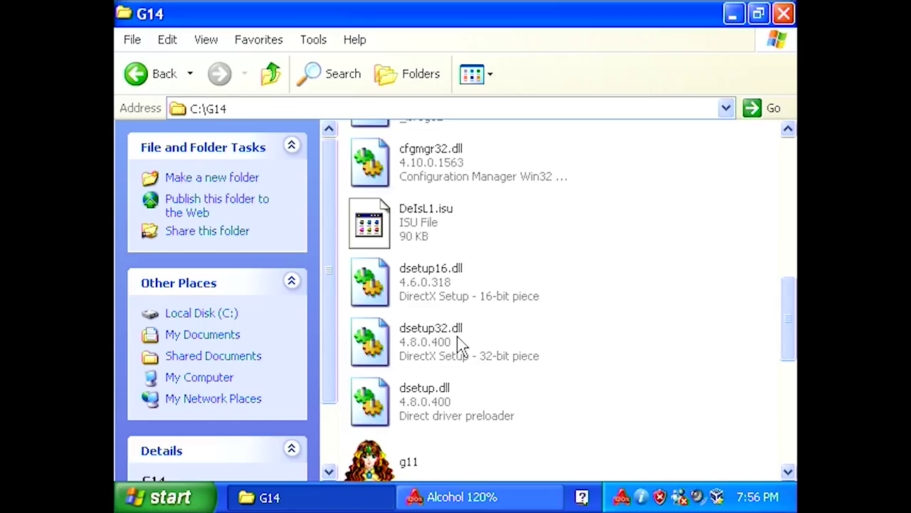
scroll(462, 345, down, 5)
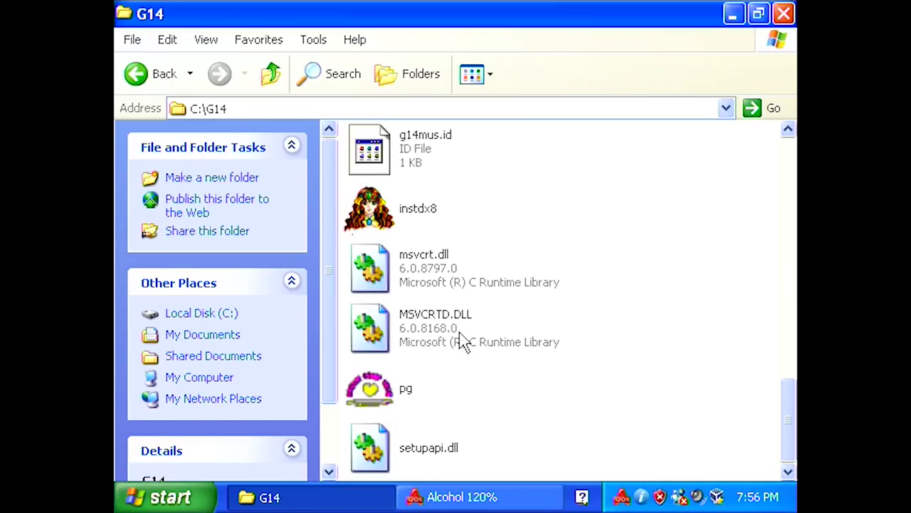
scroll(457, 340, up, 2)
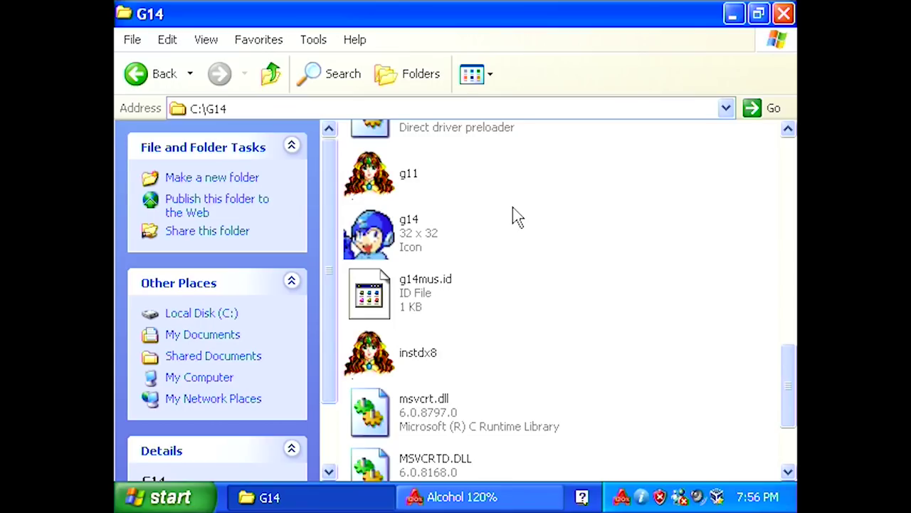
Leave the G14 folder and open the inner Rockman Strategy English Patch folder in the Downloads folder of My Documents.
click(269, 75)
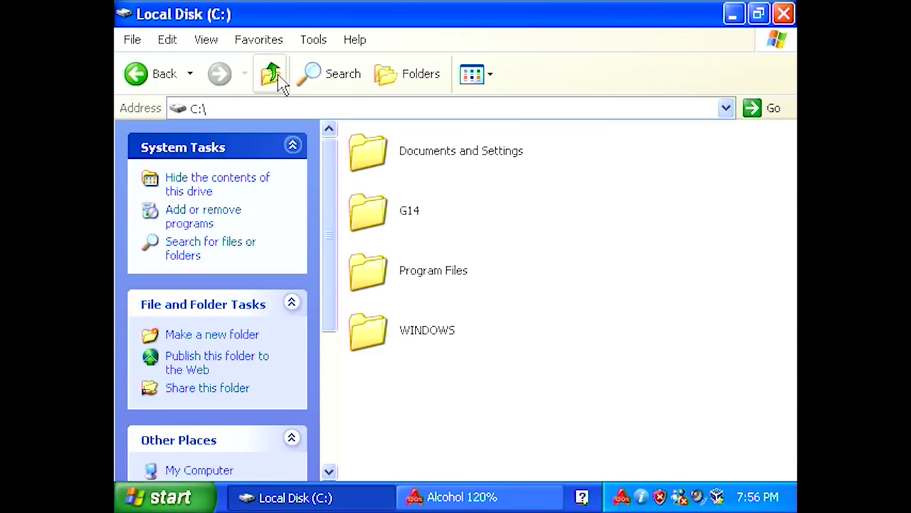
double_click(367, 151)
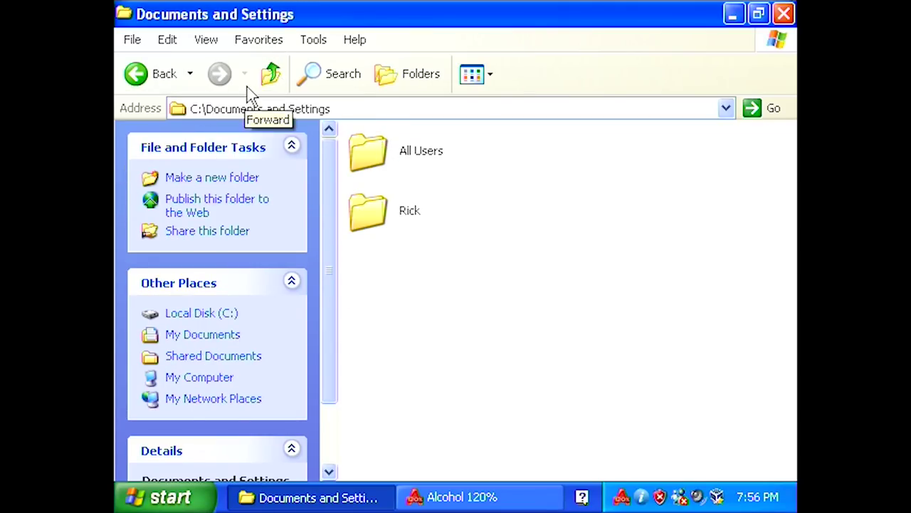
click(271, 75)
click(271, 75)
click(271, 74)
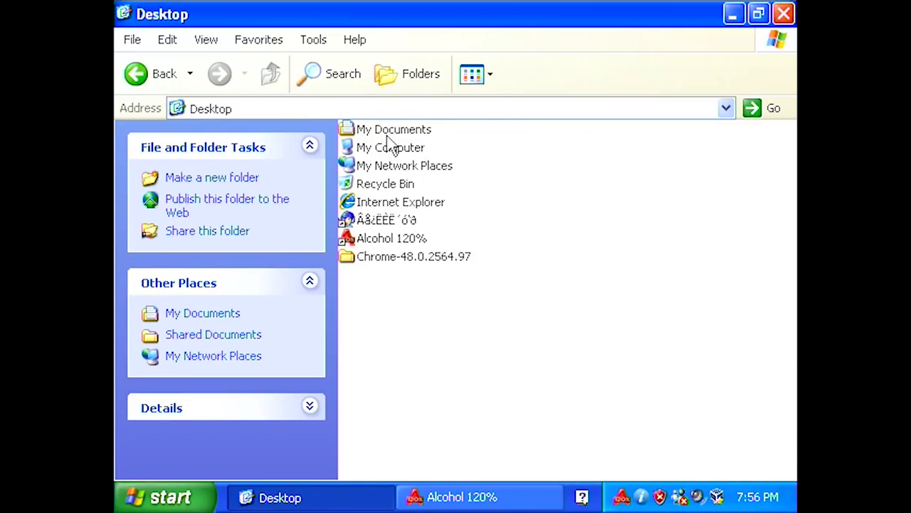
double_click(388, 133)
double_click(413, 200)
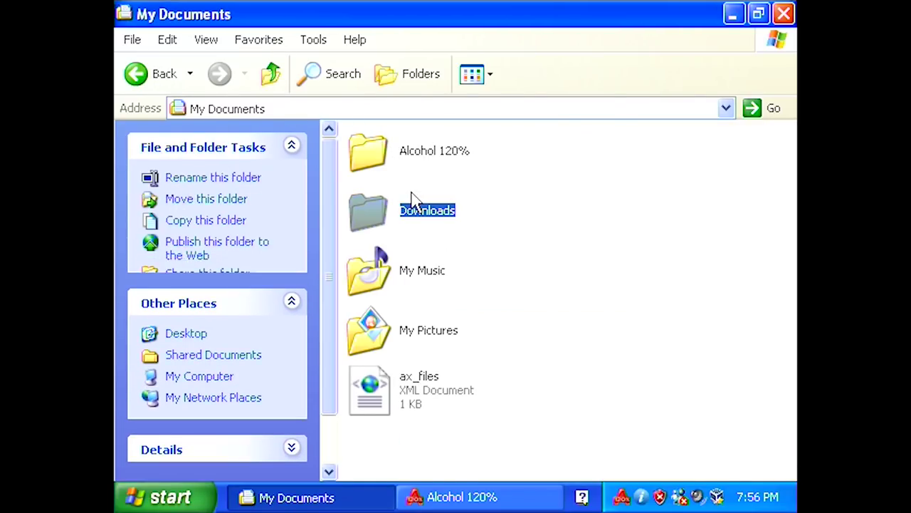
double_click(416, 217)
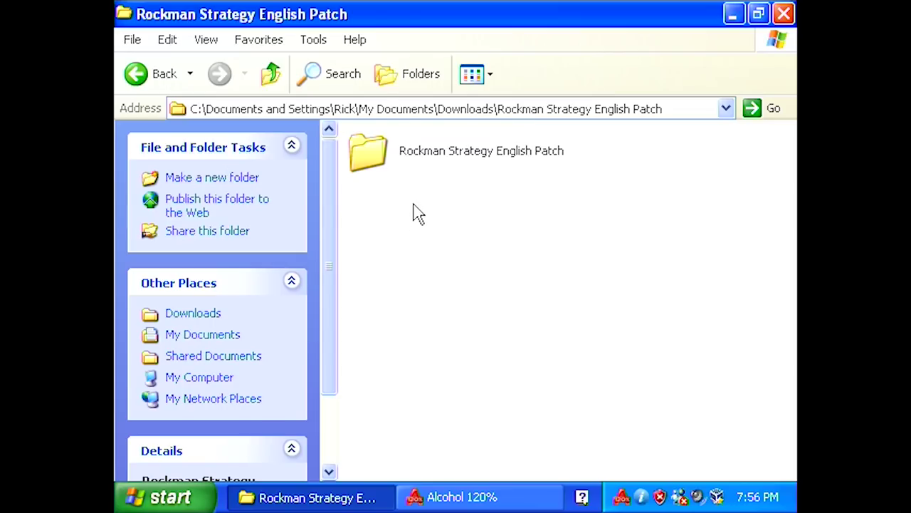
double_click(423, 160)
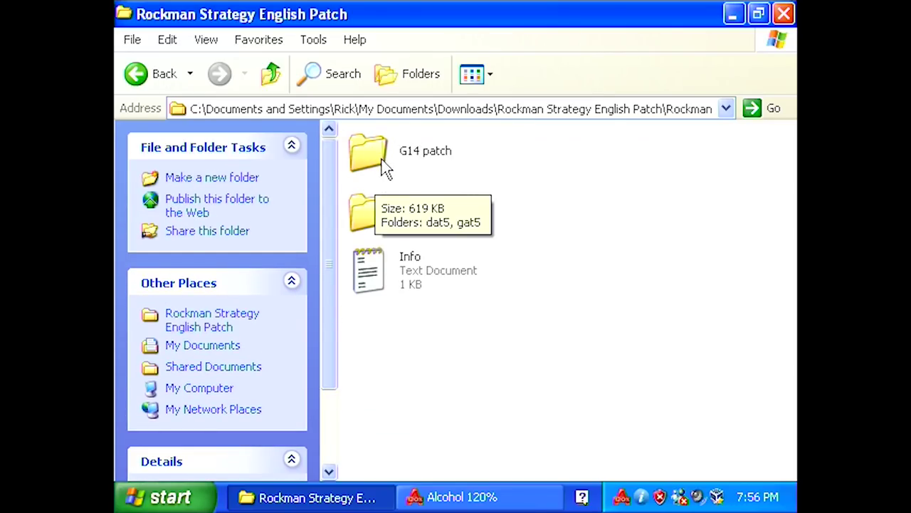
Open the save and misc folder of the English patch and preview the images mu0001, Wn0011 and mu0009.
double_click(397, 227)
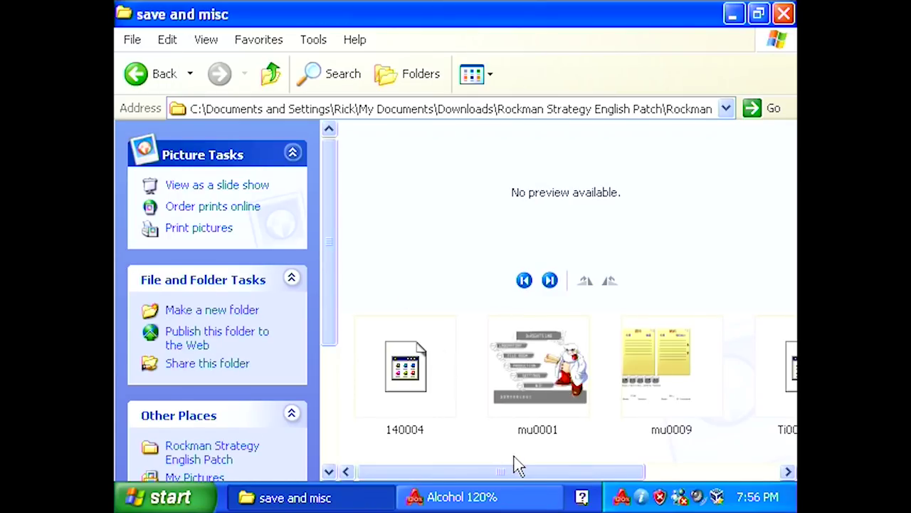
click(529, 385)
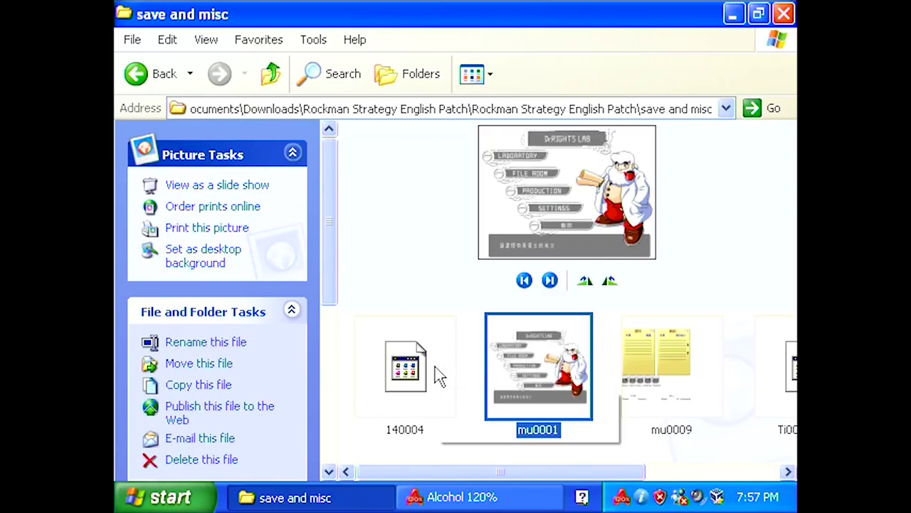
click(442, 376)
key(Right)
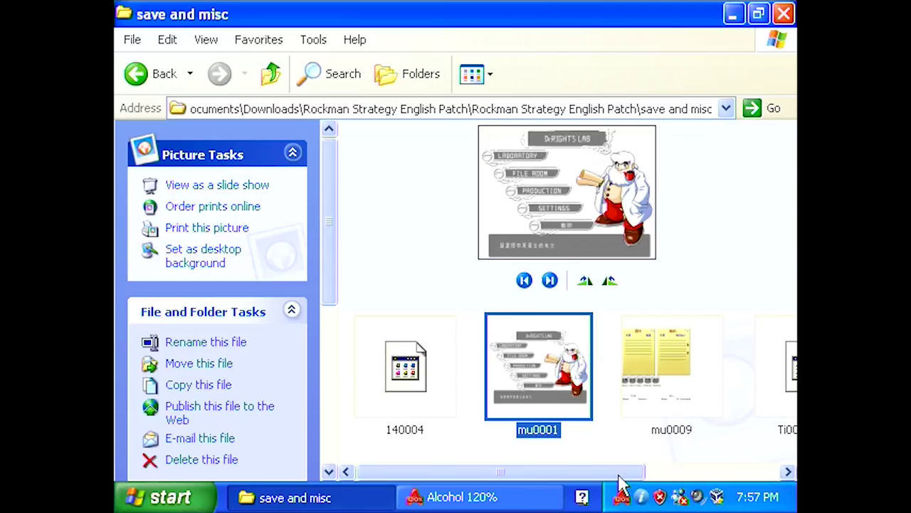
click(692, 472)
click(695, 397)
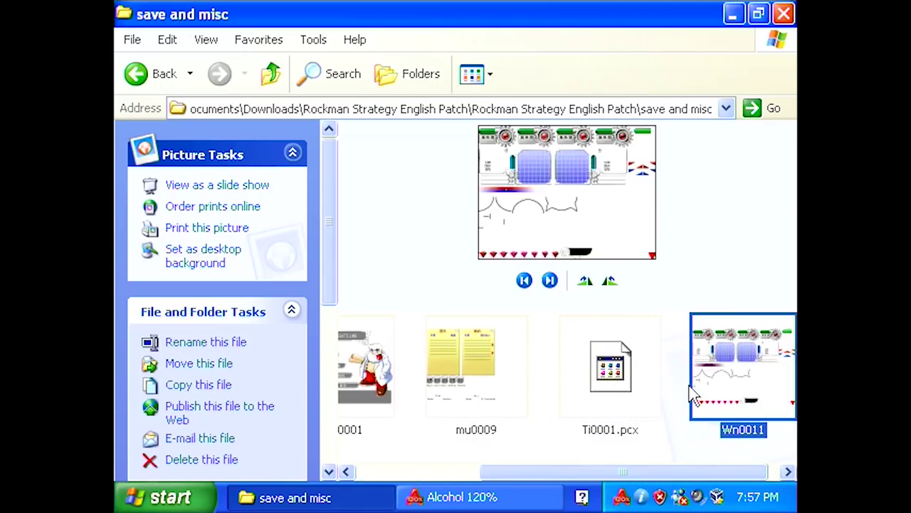
click(480, 366)
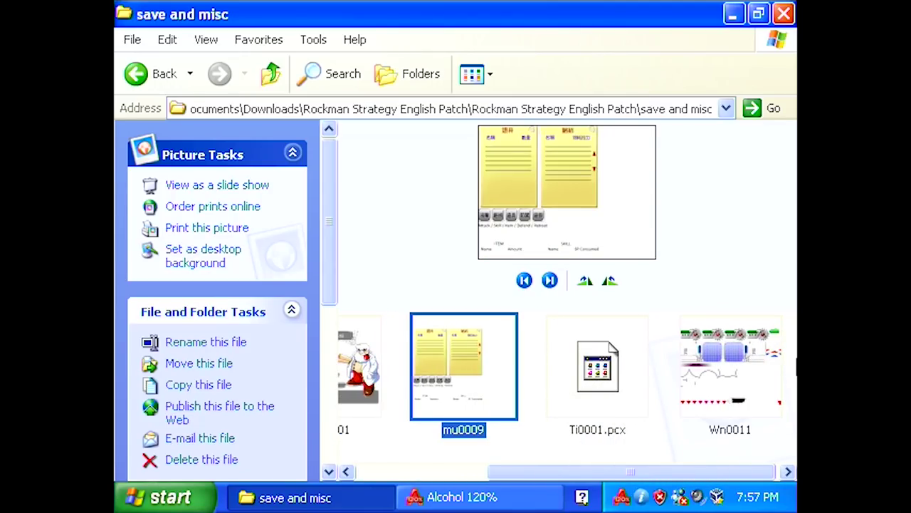
mouse_move(719, 350)
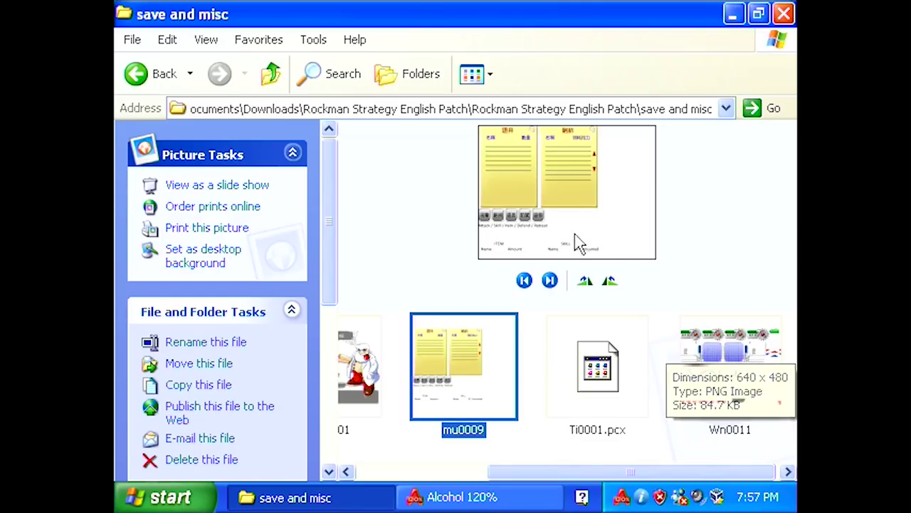
click(349, 371)
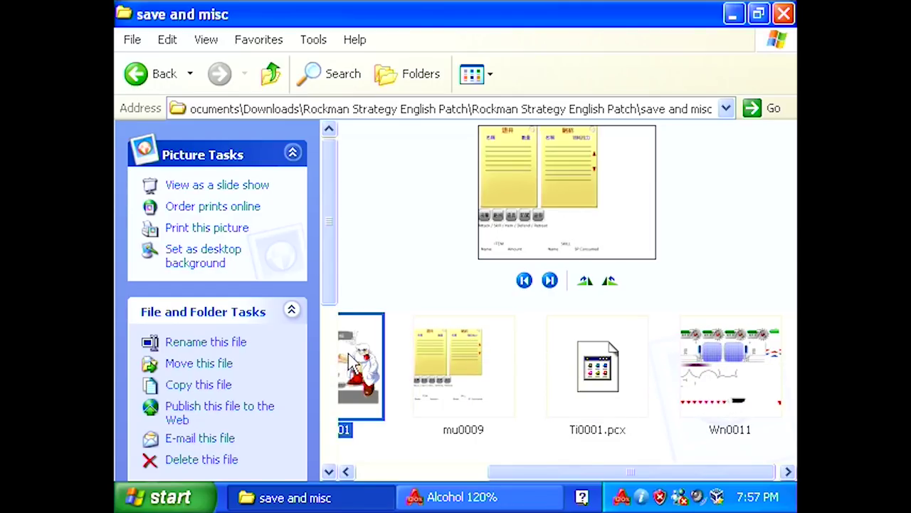
mouse_move(437, 352)
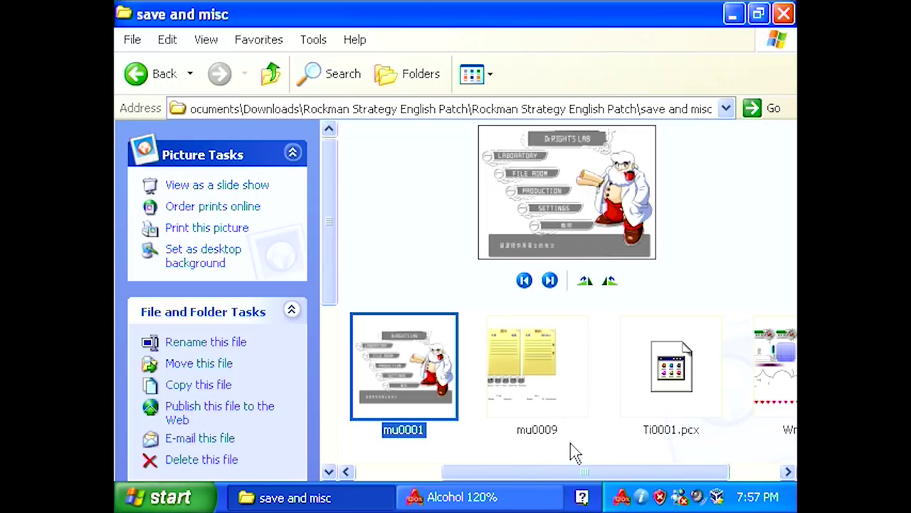
Leave the save and misc folder and open the G14 patch folder of the English patch.
drag(580, 473, 369, 426)
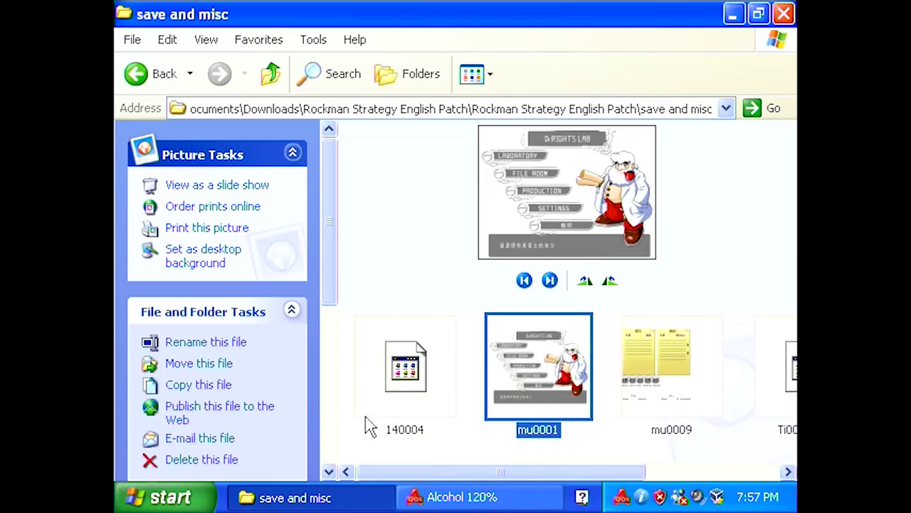
mouse_move(517, 346)
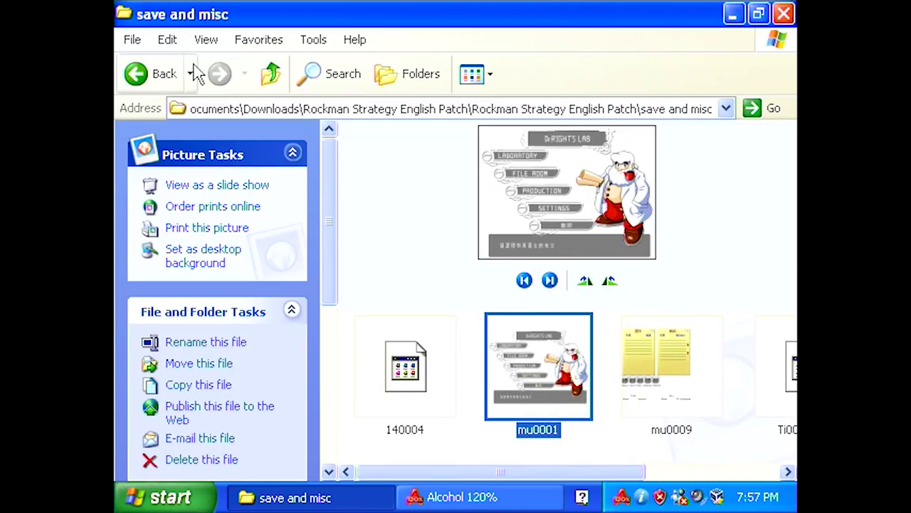
click(269, 76)
click(380, 168)
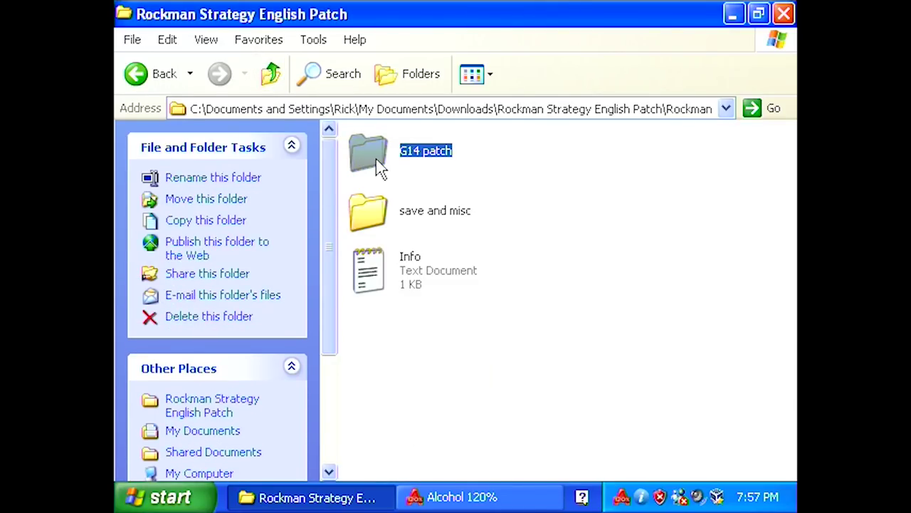
double_click(379, 168)
Copy both the dat5 and gat5 folders from the G14 patch folder.
click(383, 169)
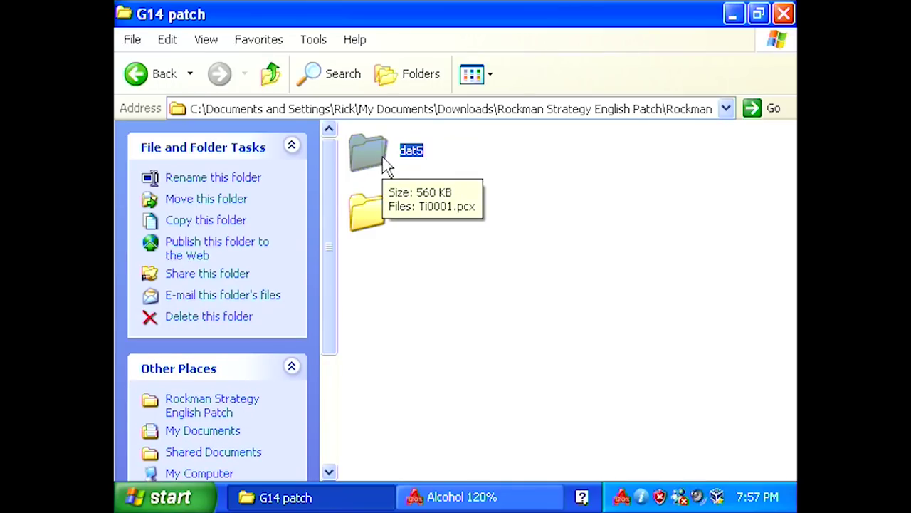
key(ctrl+a)
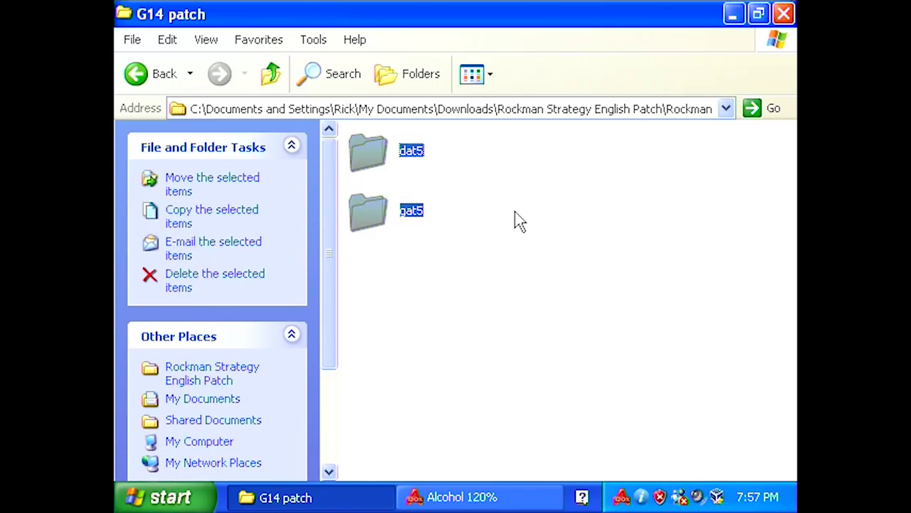
click(519, 219)
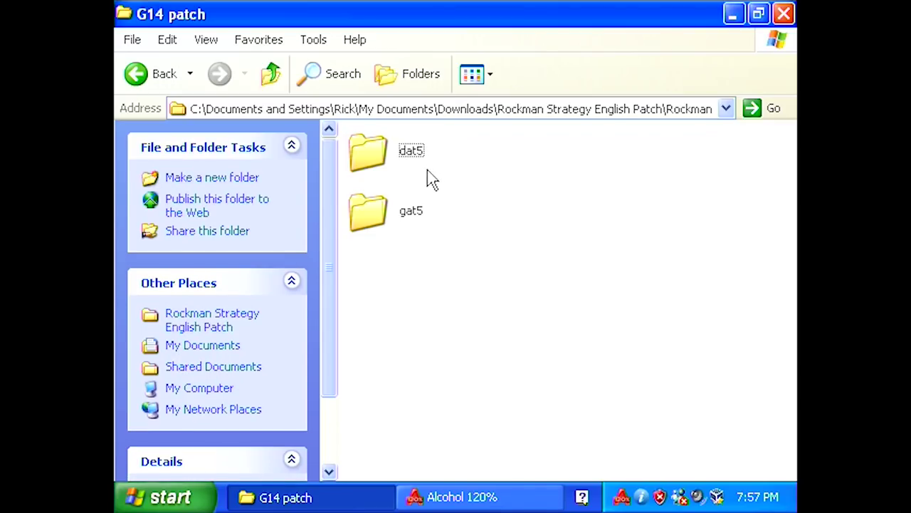
Go back up to My Computer and open the G14 game folder on Local Disk (C:).
click(262, 85)
click(264, 84)
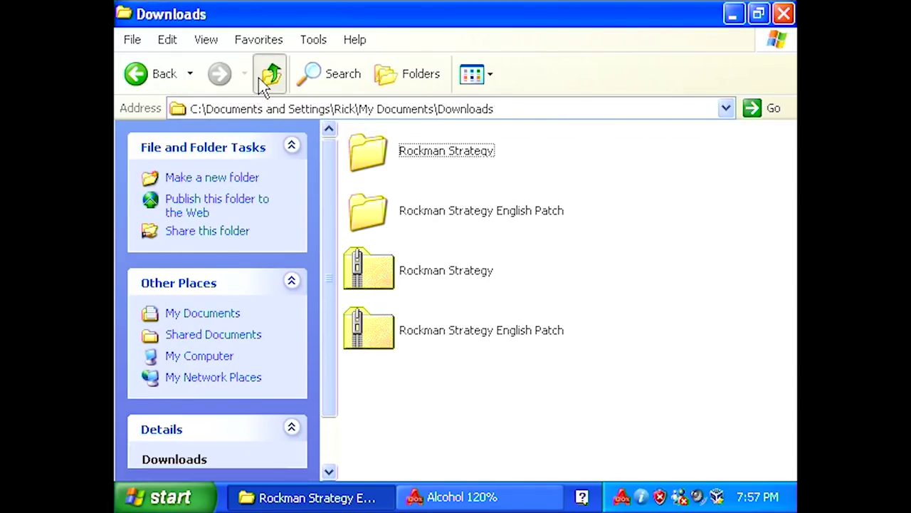
click(264, 84)
click(262, 85)
double_click(359, 146)
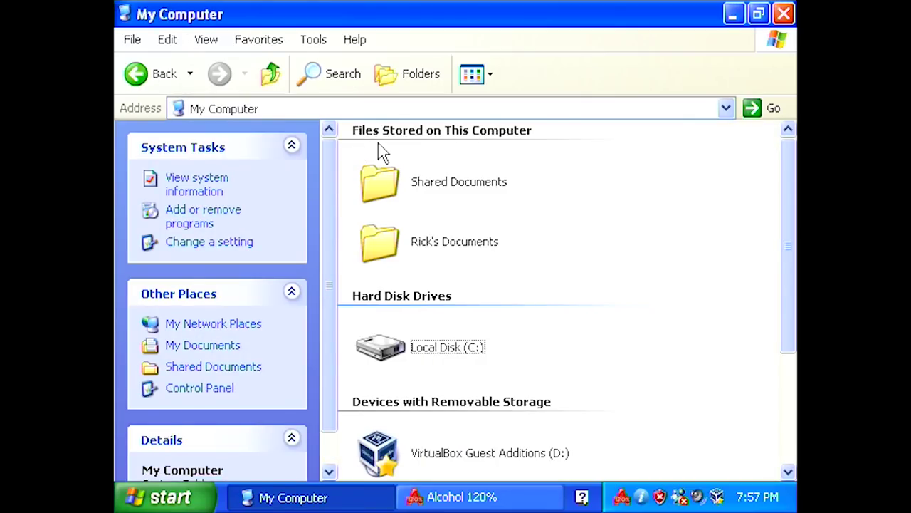
double_click(419, 356)
click(420, 239)
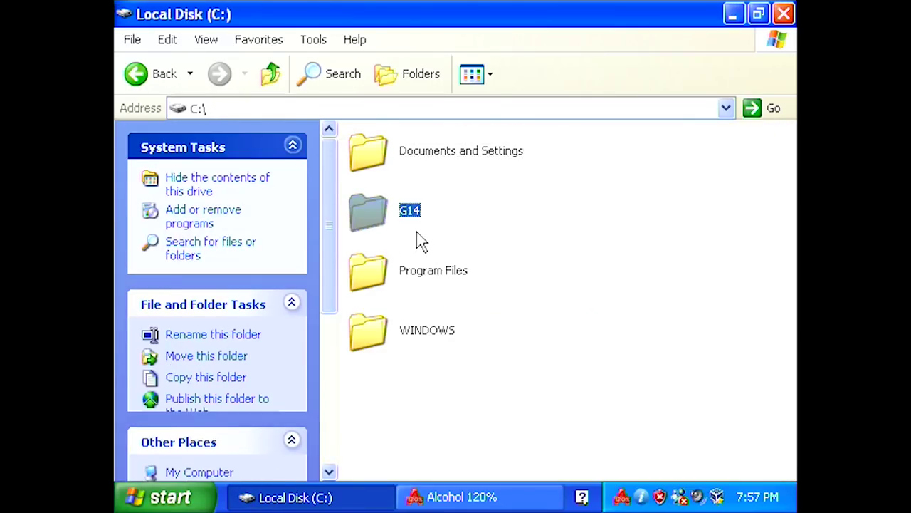
double_click(410, 213)
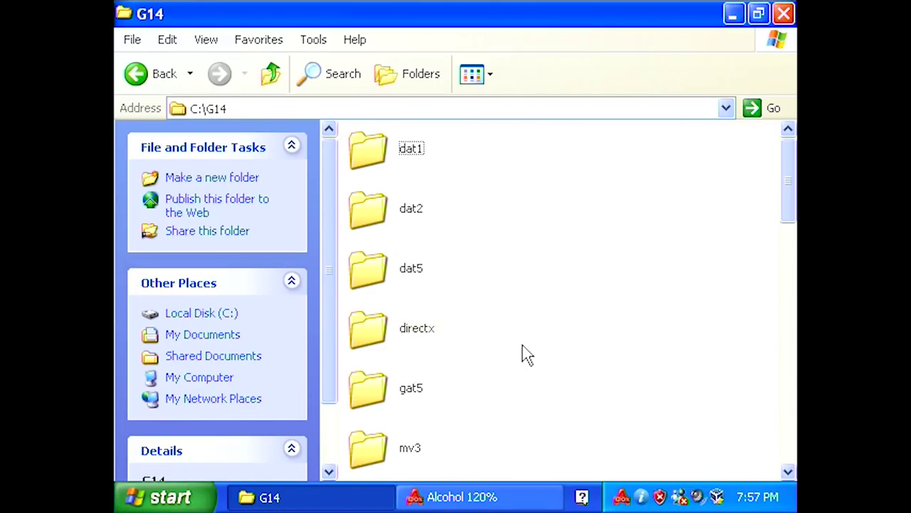
Paste the patch's dat5 and gat5 folders into C:\G14, replacing all existing files of the same name.
key(ctrl+v)
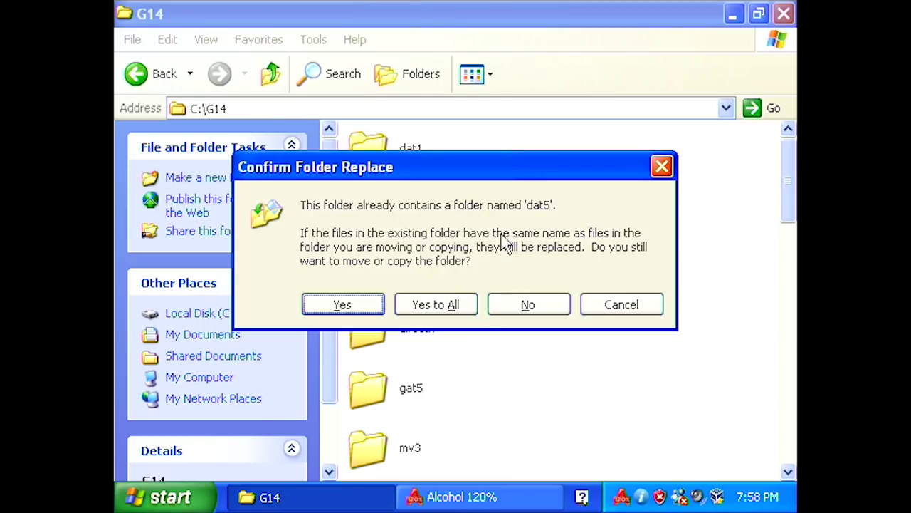
click(445, 306)
click(744, 258)
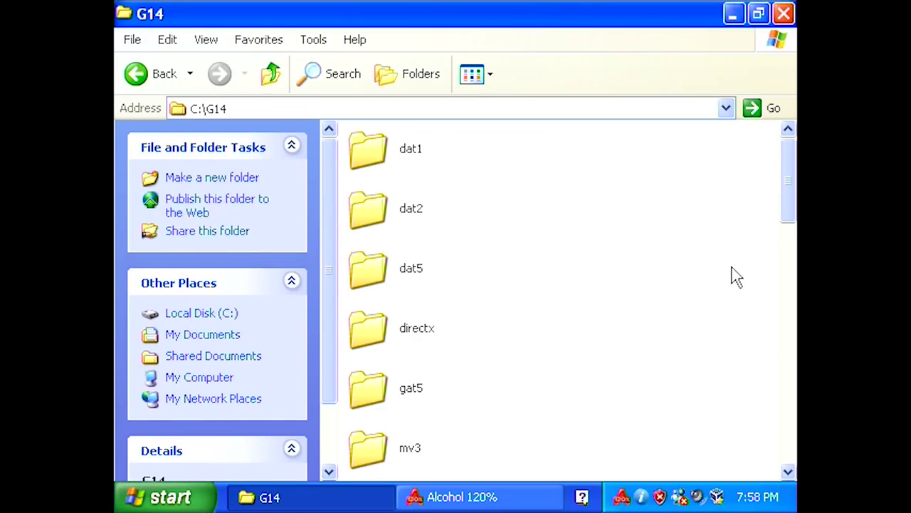
Find the g11 program in the patched G14 folder and launch it to start the game.
scroll(695, 271, down, 10)
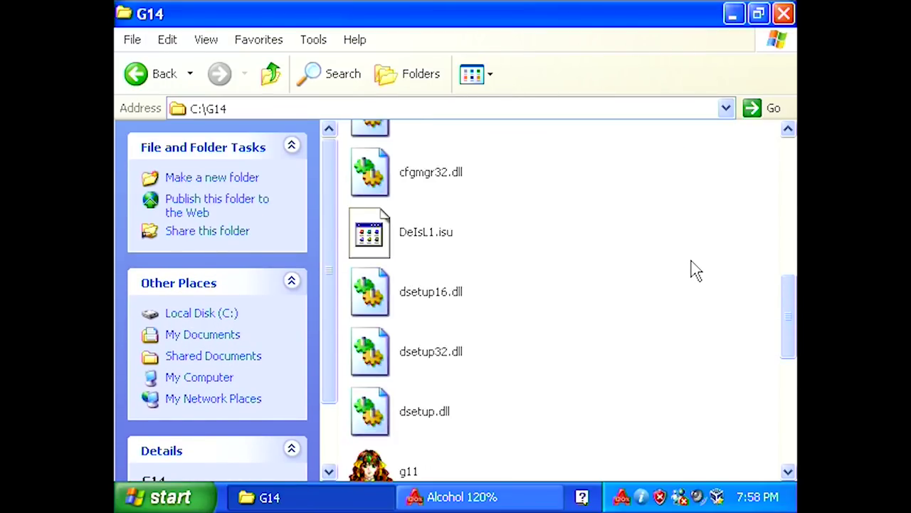
scroll(692, 261, up, 5)
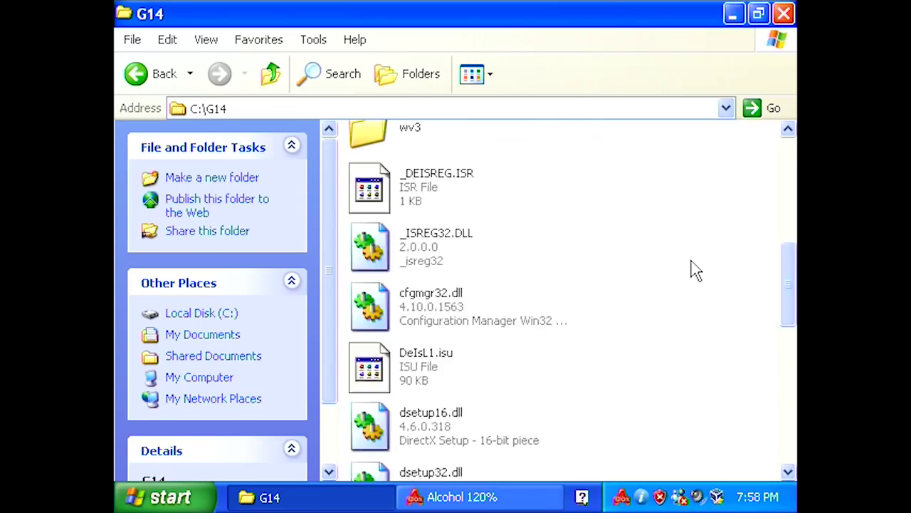
scroll(691, 260, down, 6)
scroll(692, 260, up, 3)
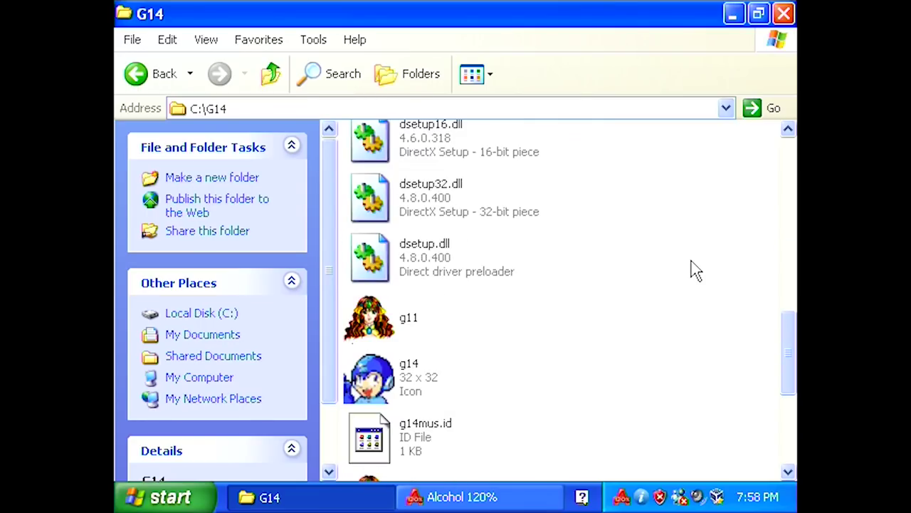
double_click(385, 324)
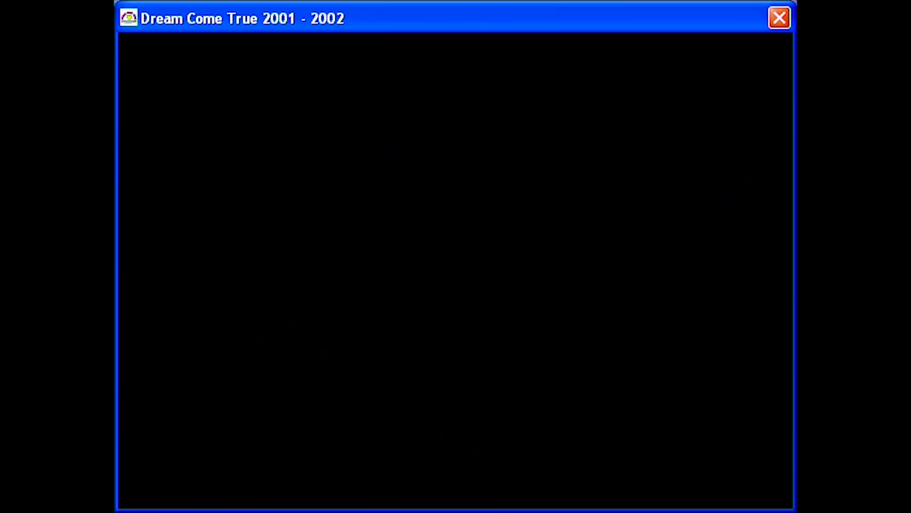